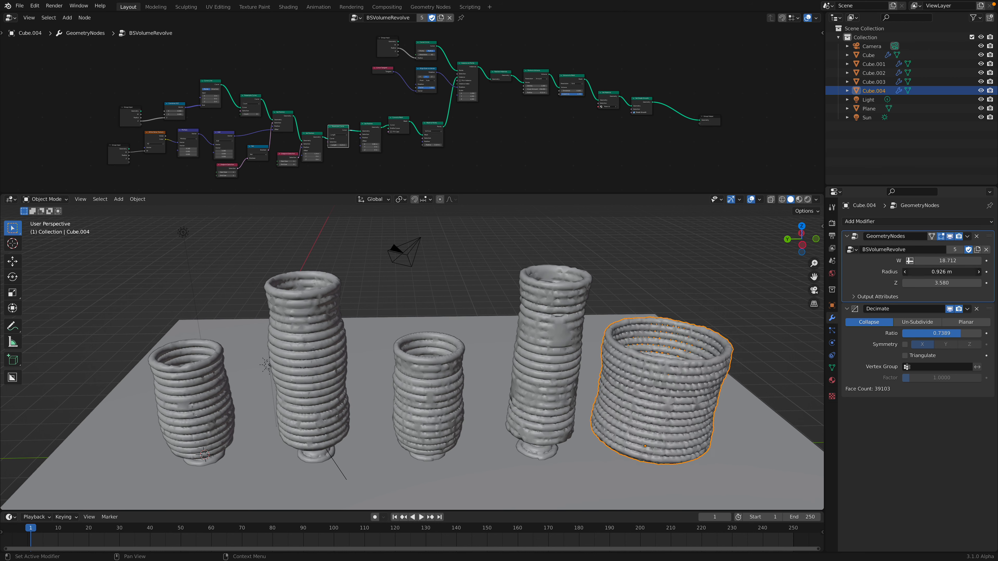
Step: Delete the vases Cube.004, Cube.003, Cube.001 and Cube so that only Cube.002 remains on the plane
{"action": "mouse_move", "coordinate": [941, 272]}
{"action": "left_mouse_down"}
{"action": "mouse_move", "coordinate": [985, 272]}
{"action": "mouse_move", "coordinate": [950, 272]}
{"action": "mouse_move", "coordinate": [951, 283]}
{"action": "left_mouse_up"}
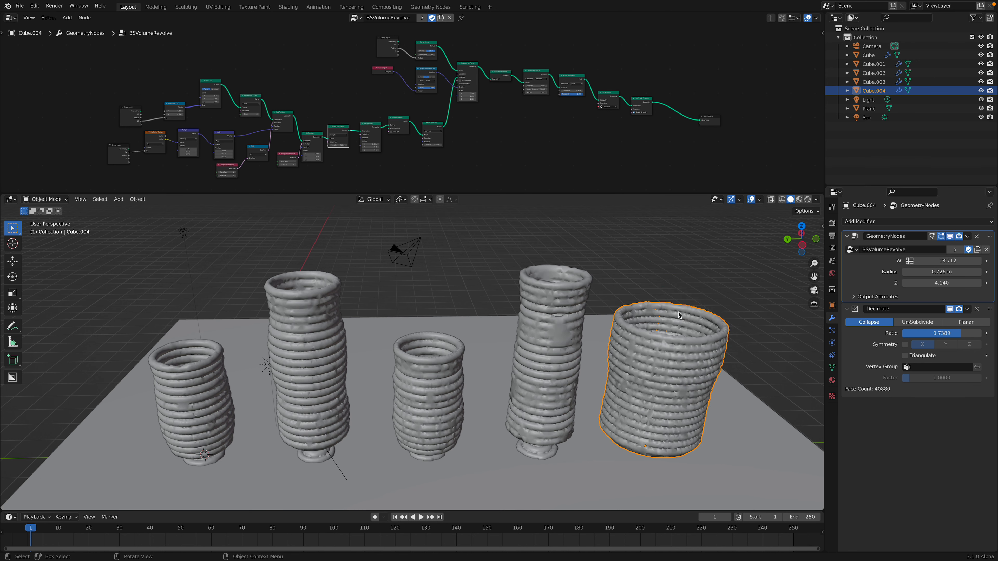
{"action": "middle_click_drag", "start_coordinate": [639, 340], "coordinate": [640, 318]}
{"action": "key", "text": "x"}
{"action": "left_click", "coordinate": [640, 315]}
{"action": "left_click", "coordinate": [548, 334]}
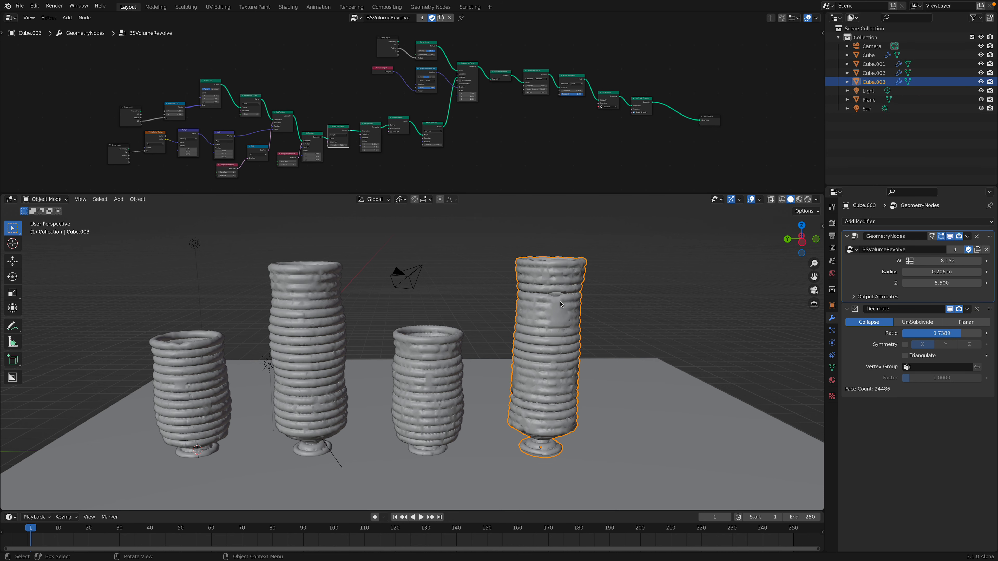
{"action": "key", "text": "x"}
{"action": "left_click", "coordinate": [311, 316]}
{"action": "left_click", "coordinate": [313, 302]}
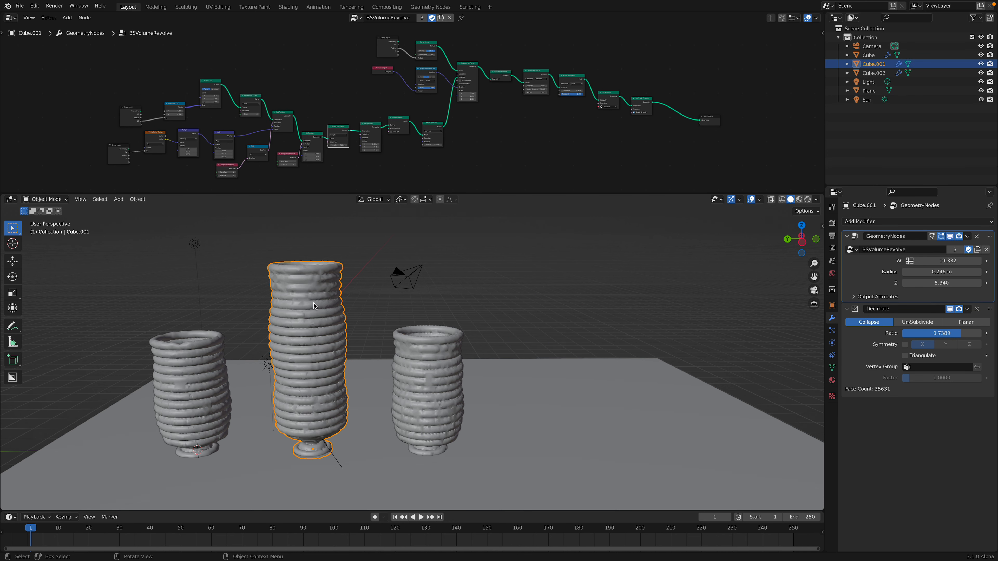
{"action": "key", "text": "x"}
{"action": "left_click", "coordinate": [314, 303]}
{"action": "left_click", "coordinate": [212, 374]}
{"action": "key", "text": "x"}
{"action": "left_click", "coordinate": [212, 371]}
Step: Set the remaining vase's geometry nodes inputs to W 20.192, Radius 0.406 m and Z 3.080
{"action": "left_click", "coordinate": [428, 389]}
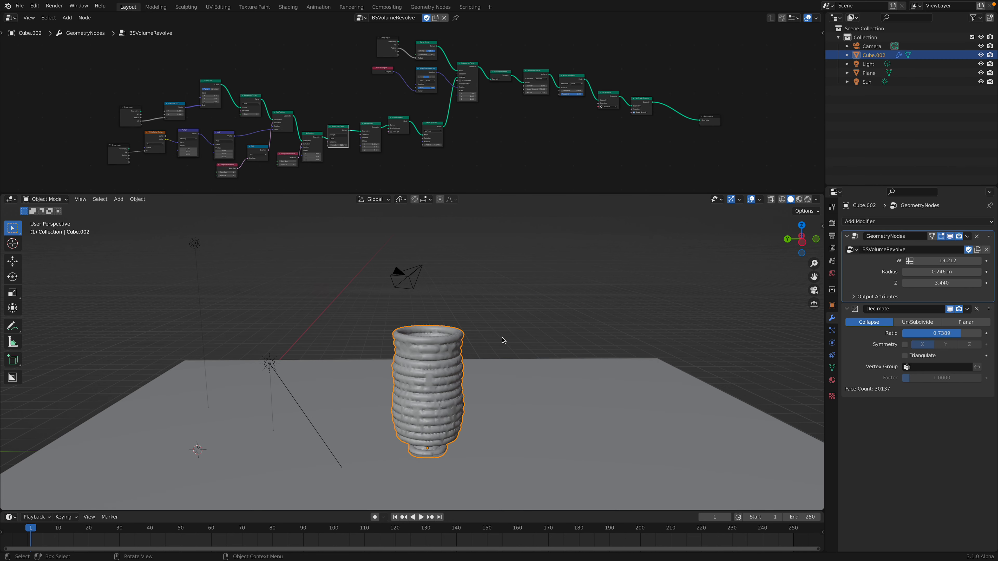
{"action": "scroll", "coordinate": [765, 266], "scroll_direction": "up", "scroll_amount": 4}
{"action": "left_click_drag", "start_coordinate": [930, 258], "coordinate": [932, 260]}
{"action": "scroll", "coordinate": [685, 301], "scroll_direction": "down", "scroll_amount": 1}
{"action": "middle_click_drag", "start_coordinate": [686, 300], "coordinate": [686, 279]}
{"action": "left_click_drag", "start_coordinate": [938, 261], "coordinate": [937, 283]}
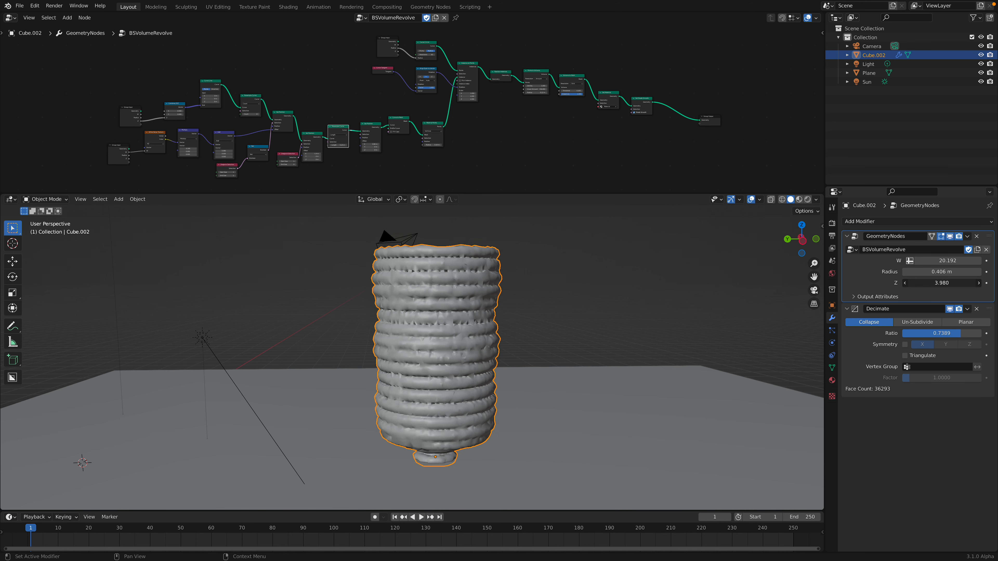
Step: Enlarge the node editor to show more of the BSVolumeRevolve node tree
{"action": "left_click_drag", "start_coordinate": [647, 195], "coordinate": [648, 320]}
{"action": "scroll", "coordinate": [356, 160], "scroll_direction": "up", "scroll_amount": 6}
{"action": "left_click_drag", "start_coordinate": [472, 110], "coordinate": [444, 61]}
{"action": "scroll", "coordinate": [391, 151], "scroll_direction": "down", "scroll_amount": 4}
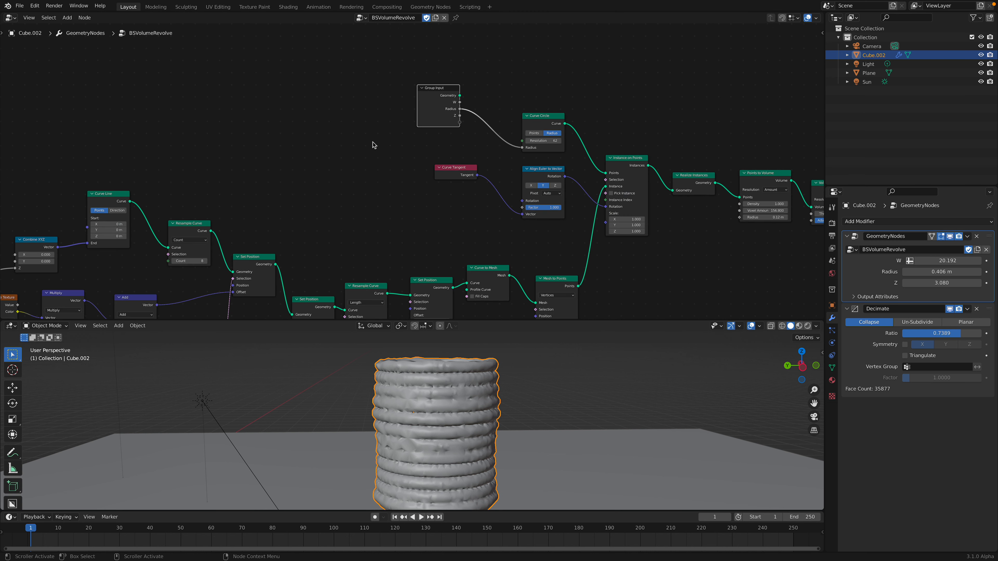
{"action": "scroll", "coordinate": [373, 128], "scroll_direction": "left", "scroll_amount": 8}
{"action": "left_click_drag", "start_coordinate": [236, 247], "coordinate": [199, 233]}
{"action": "scroll", "coordinate": [498, 209], "scroll_direction": "down", "scroll_amount": 2}
{"action": "middle_click_drag", "start_coordinate": [499, 210], "coordinate": [343, 227]}
Step: Select the three Group Input nodes and shift them slightly away from the nodes they feed
{"action": "left_click", "coordinate": [545, 64]}
{"action": "middle_click_drag", "start_coordinate": [615, 87], "coordinate": [375, 116]}
{"action": "scroll", "coordinate": [502, 155], "scroll_direction": "up", "scroll_amount": 2}
{"action": "middle_click_drag", "start_coordinate": [502, 154], "coordinate": [479, 127]}
{"action": "middle_click_drag", "start_coordinate": [644, 157], "coordinate": [502, 141]}
{"action": "middle_click_drag", "start_coordinate": [64, 181], "coordinate": [589, 156]}
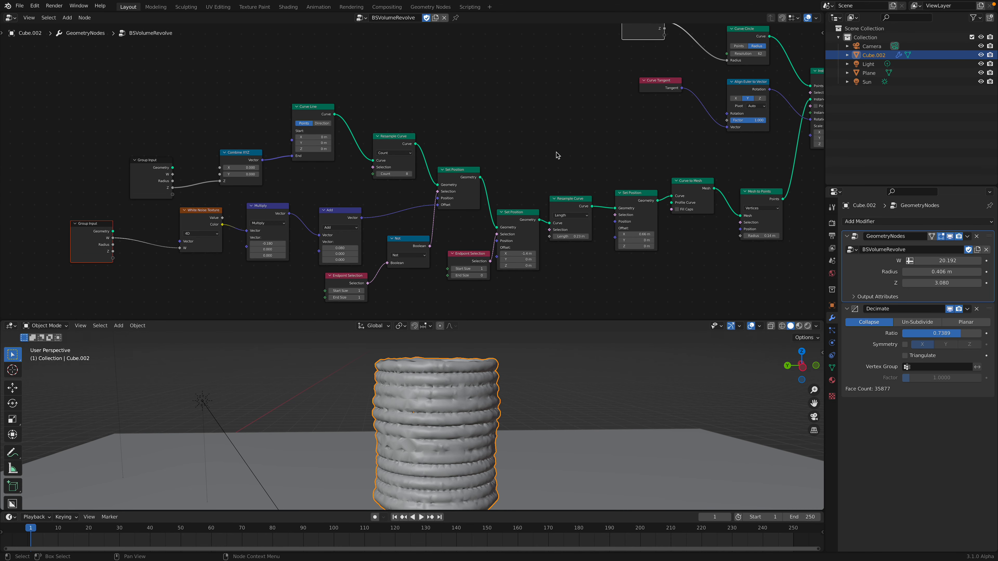
{"action": "key", "text": "g"}
{"action": "left_click", "coordinate": [230, 142]}
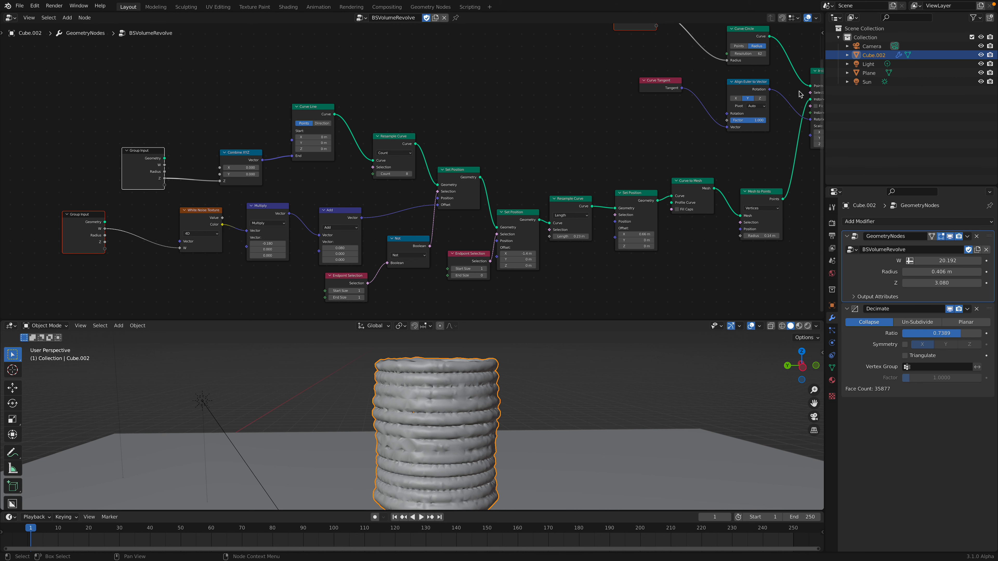
Step: Give the Group Input node feeding Combine XYZ a custom yellow-green colour
{"action": "left_click", "coordinate": [823, 32]}
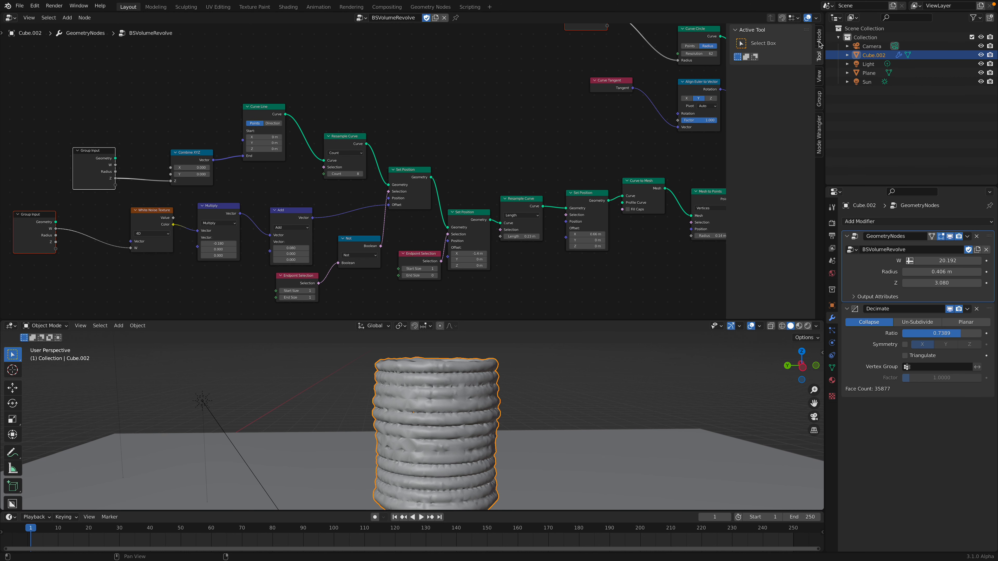
{"action": "left_click", "coordinate": [820, 42]}
{"action": "left_click", "coordinate": [750, 69]}
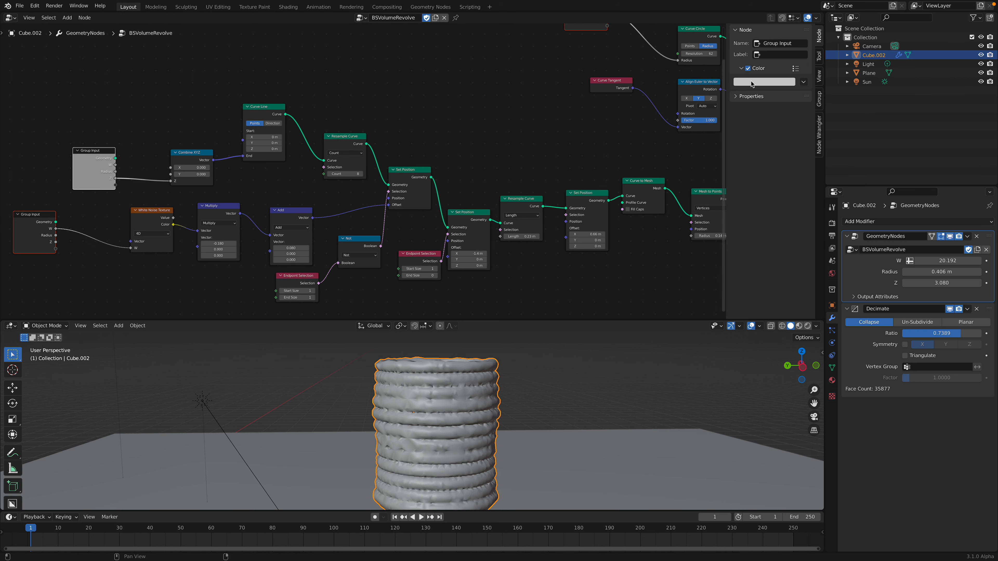
{"action": "left_click", "coordinate": [769, 85]}
{"action": "left_click", "coordinate": [762, 122]}
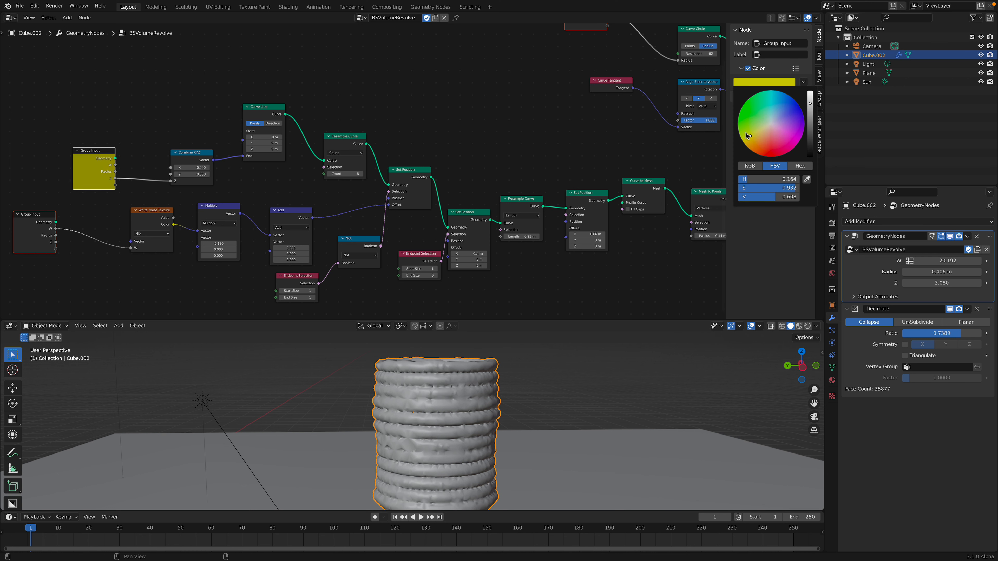
Step: Apply the same yellow-green colour to the other two Group Input nodes and hide the node editor's sidebar
{"action": "scroll", "coordinate": [397, 149], "scroll_direction": "down", "scroll_amount": 2}
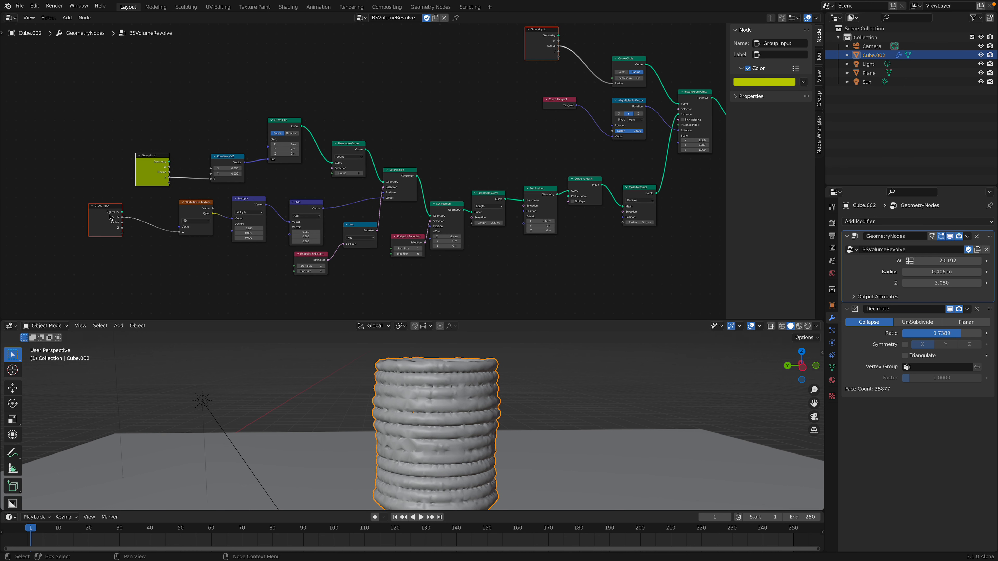
{"action": "left_click", "coordinate": [106, 212]}
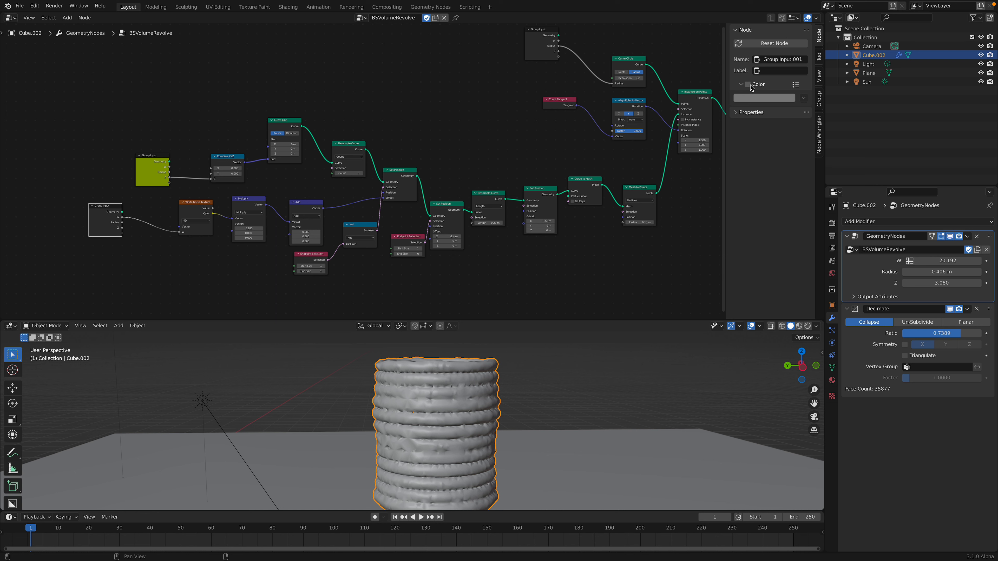
{"action": "left_click", "coordinate": [747, 85]}
{"action": "middle_click_drag", "start_coordinate": [551, 55], "coordinate": [533, 94]}
{"action": "left_click", "coordinate": [520, 80]}
{"action": "left_click", "coordinate": [748, 84]}
{"action": "key", "text": "ctrl+v"}
{"action": "middle_click_drag", "start_coordinate": [631, 109], "coordinate": [614, 84]}
{"action": "left_click", "coordinate": [614, 84]}
{"action": "left_click_drag", "start_coordinate": [727, 86], "coordinate": [831, 86]}
Step: Space out the Set Shade Smooth, Set Material, Volume to Mesh and Points to Volume nodes ahead of the Group Output
{"action": "middle_click_drag", "start_coordinate": [597, 158], "coordinate": [300, 157]}
{"action": "scroll", "coordinate": [389, 157], "scroll_direction": "up", "scroll_amount": 3}
{"action": "middle_click_drag", "start_coordinate": [389, 156], "coordinate": [351, 142]}
{"action": "middle_click_drag", "start_coordinate": [577, 162], "coordinate": [423, 153]}
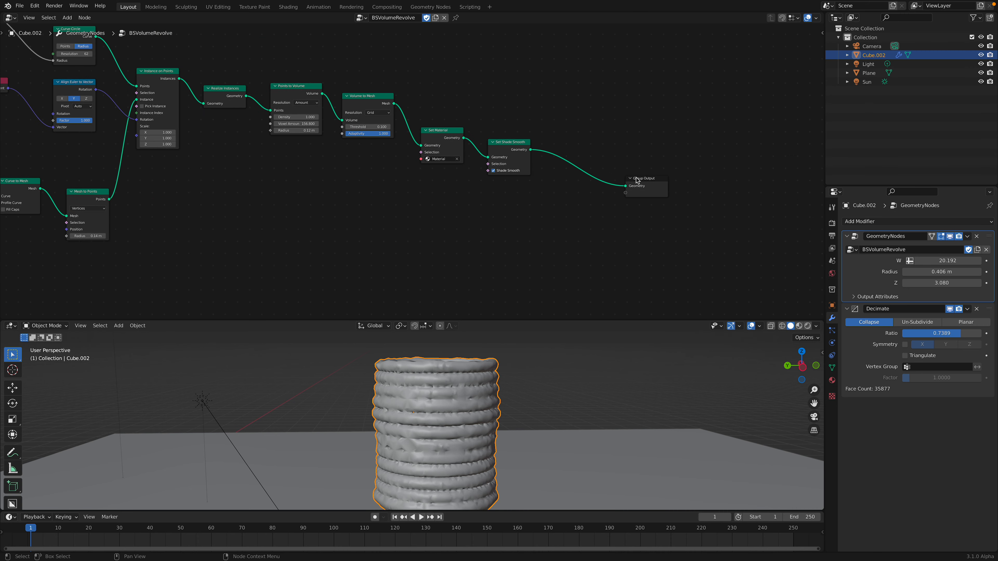
{"action": "scroll", "coordinate": [593, 148], "scroll_direction": "up", "scroll_amount": 2}
{"action": "left_click_drag", "start_coordinate": [545, 139], "coordinate": [553, 134]}
{"action": "left_click_drag", "start_coordinate": [457, 117], "coordinate": [500, 129]}
{"action": "left_click_drag", "start_coordinate": [563, 132], "coordinate": [569, 129]}
{"action": "middle_click_drag", "start_coordinate": [479, 125], "coordinate": [513, 126]}
{"action": "left_click_drag", "start_coordinate": [514, 118], "coordinate": [512, 108]}
{"action": "left_click_drag", "start_coordinate": [432, 108], "coordinate": [427, 109]}
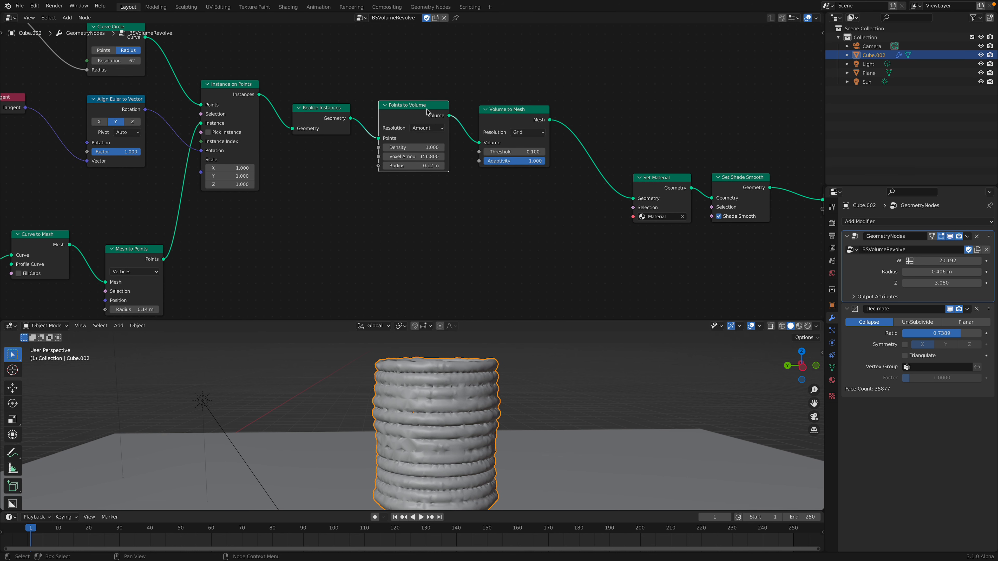
Step: Set Points to Volume to Voxel Amount 118.540 and Radius 0.16 m, and the Volume to Mesh Adaptivity to 0.430
{"action": "mouse_move", "coordinate": [520, 410]}
{"action": "middle_mouse_down"}
{"action": "mouse_move", "coordinate": [508, 423]}
{"action": "mouse_move", "coordinate": [509, 396]}
{"action": "middle_mouse_up"}
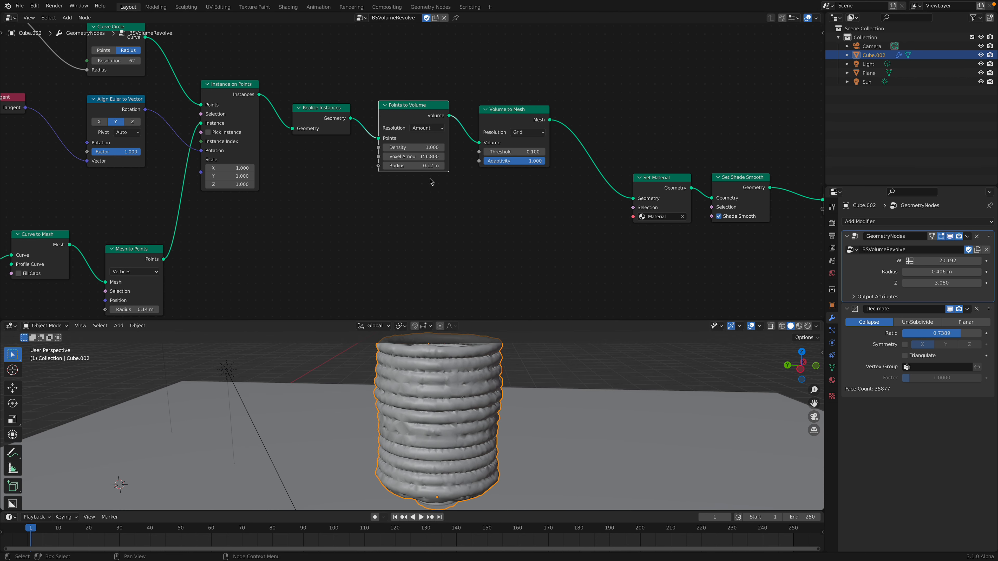
{"action": "mouse_move", "coordinate": [417, 156]}
{"action": "left_mouse_down"}
{"action": "mouse_move", "coordinate": [397, 157]}
{"action": "mouse_move", "coordinate": [434, 165]}
{"action": "left_mouse_up"}
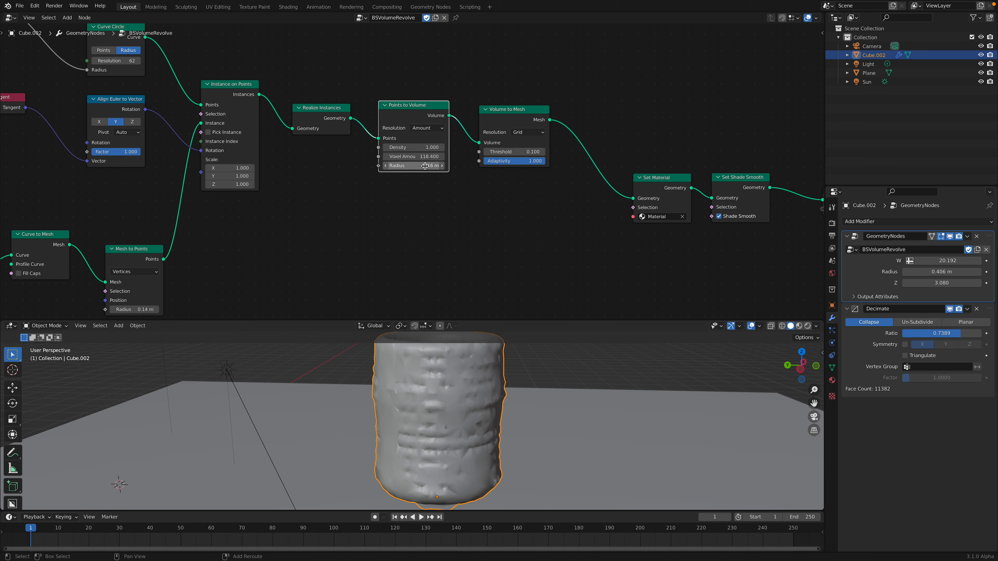
{"action": "left_click_drag", "start_coordinate": [511, 114], "coordinate": [517, 119]}
{"action": "left_click_drag", "start_coordinate": [522, 165], "coordinate": [496, 165]}
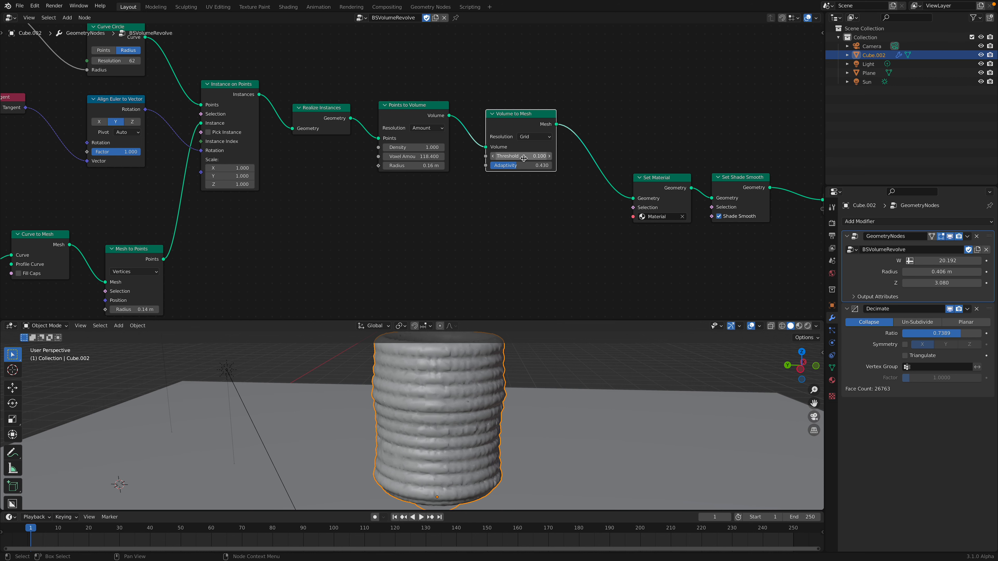
{"action": "middle_click_drag", "start_coordinate": [471, 178], "coordinate": [531, 177]}
{"action": "mouse_move", "coordinate": [483, 164]}
{"action": "left_mouse_down"}
{"action": "mouse_move", "coordinate": [468, 165]}
{"action": "mouse_move", "coordinate": [486, 165]}
{"action": "left_mouse_up"}
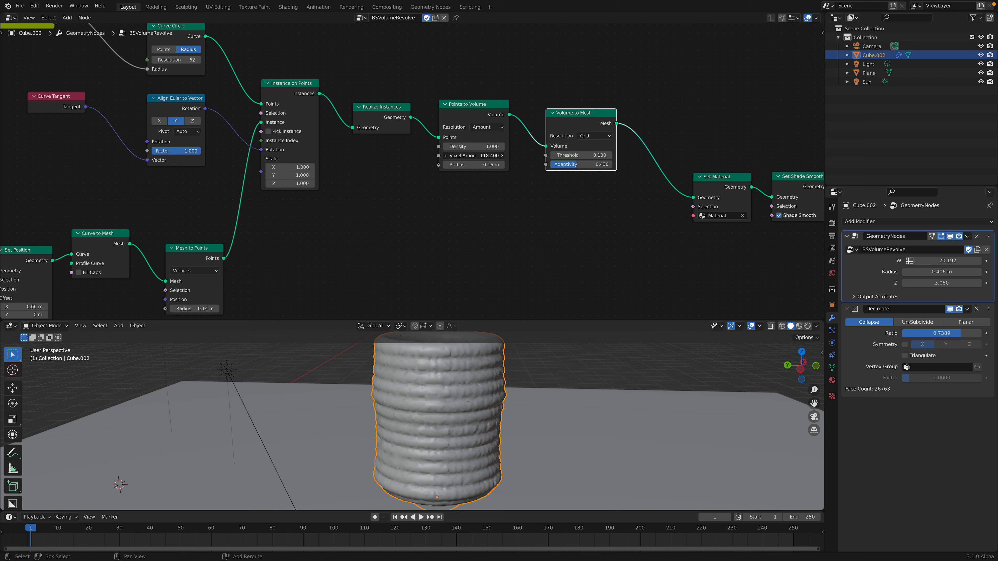
{"action": "scroll", "coordinate": [545, 413], "scroll_direction": "down", "scroll_amount": 3}
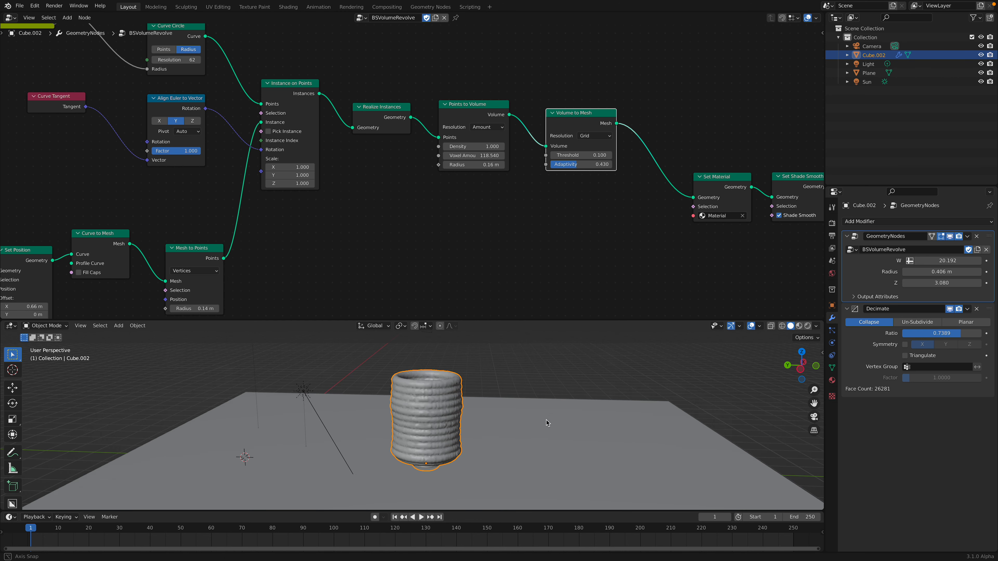
{"action": "middle_click_drag", "start_coordinate": [546, 414], "coordinate": [545, 438]}
Step: Move the Realize Instances node slightly lower and collapse it
{"action": "middle_click_drag", "start_coordinate": [316, 113], "coordinate": [446, 110]}
{"action": "left_click_drag", "start_coordinate": [512, 112], "coordinate": [520, 127]}
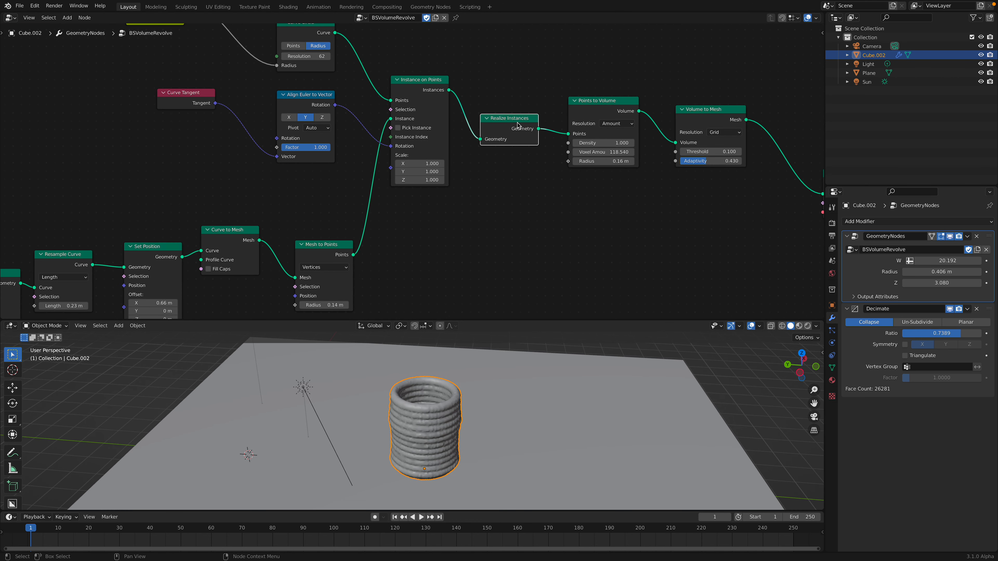
{"action": "middle_click_drag", "start_coordinate": [520, 127], "coordinate": [522, 164]}
{"action": "key", "text": "h"}
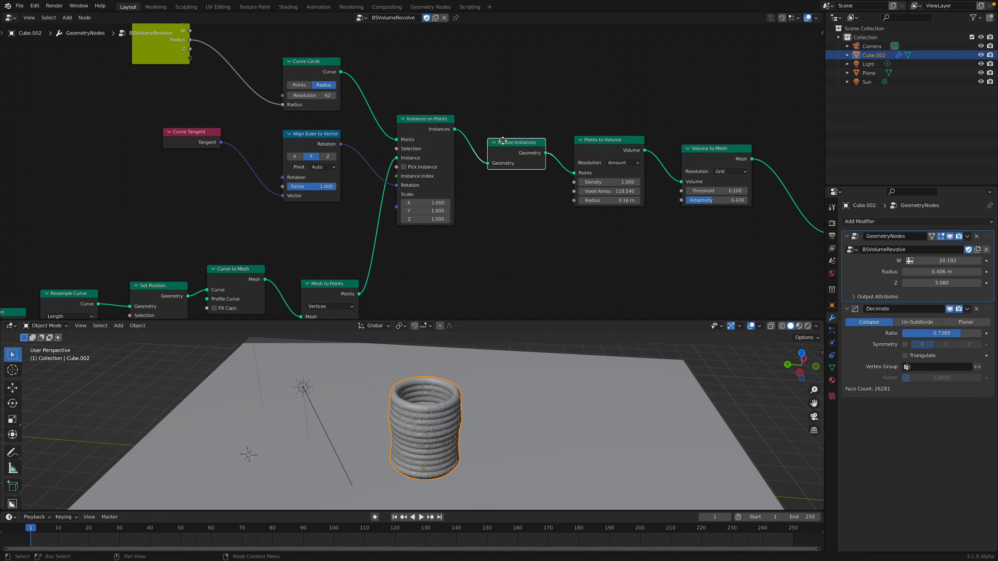
Step: Select the Group Input node feeding Curve Circle and save the file
{"action": "middle_click_drag", "start_coordinate": [519, 162], "coordinate": [623, 170]}
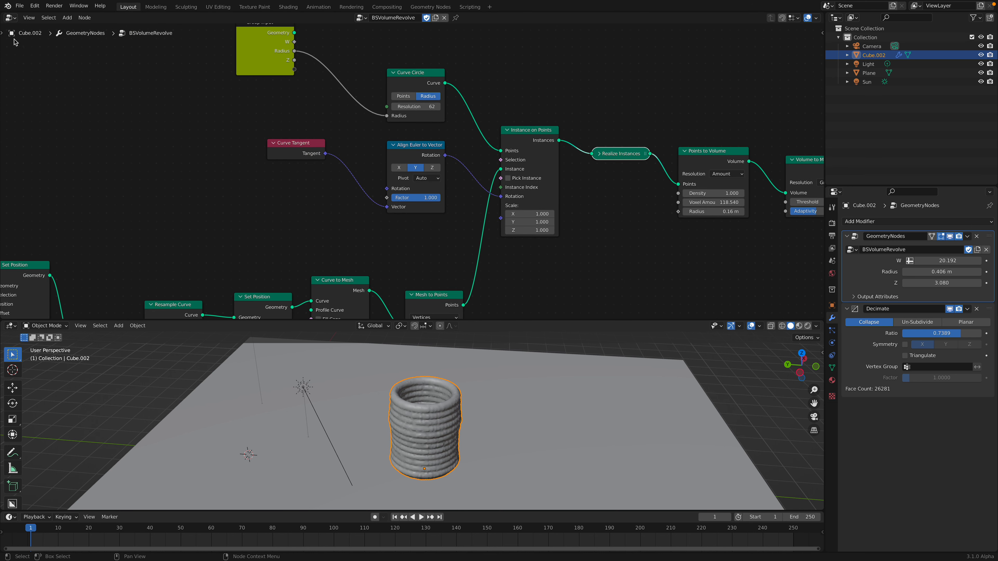
{"action": "middle_click_drag", "start_coordinate": [340, 120], "coordinate": [380, 168]}
{"action": "left_click", "coordinate": [311, 98]}
{"action": "key", "text": "ctrl+s"}
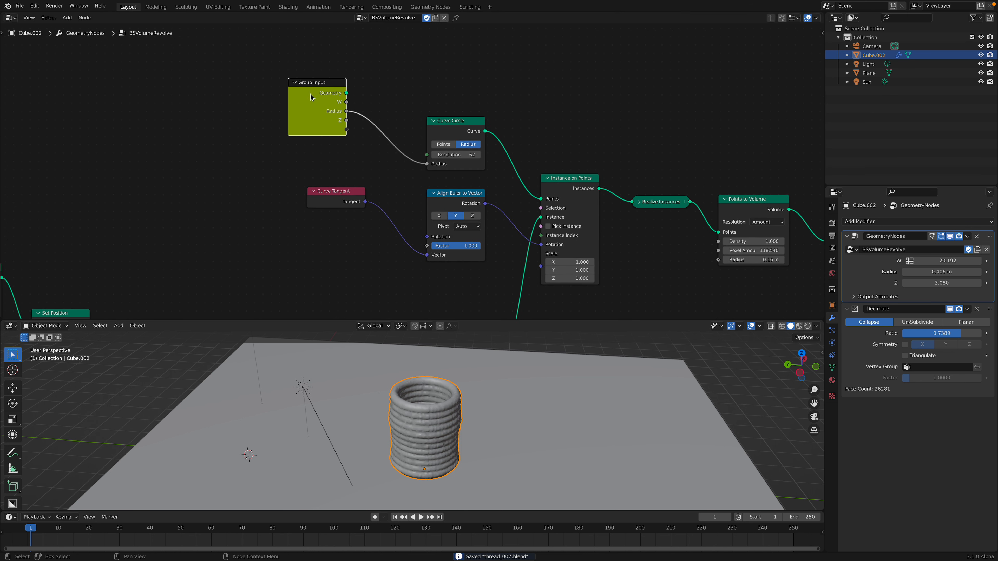
Step: Set the Curve Circle's Resolution to 42 and move the Curve Tangent node closer to Align Euler to Vector
{"action": "mouse_move", "coordinate": [456, 154]}
{"action": "left_mouse_down"}
{"action": "mouse_move", "coordinate": [437, 155]}
{"action": "mouse_move", "coordinate": [458, 155]}
{"action": "left_mouse_up"}
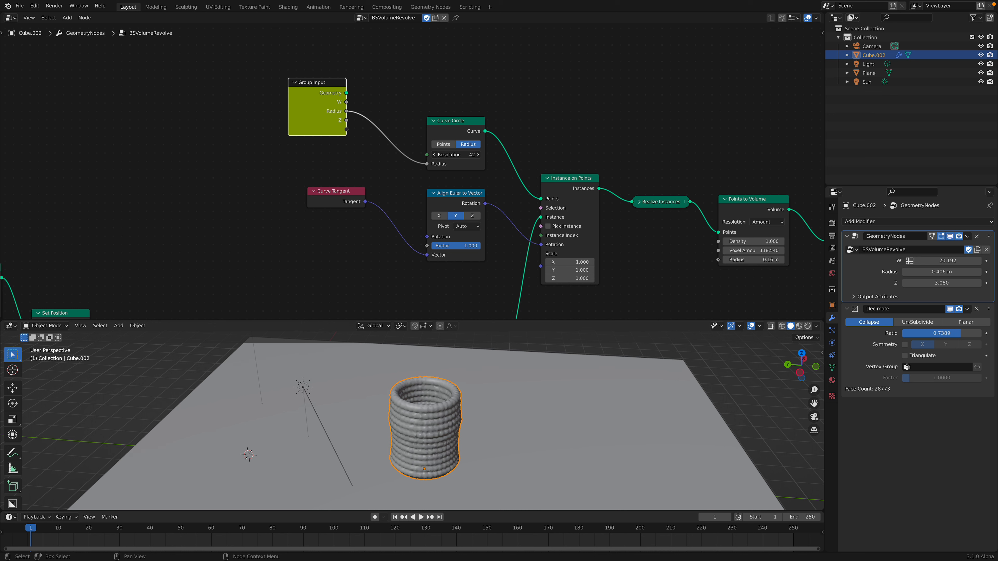
{"action": "middle_click_drag", "start_coordinate": [490, 169], "coordinate": [497, 102]}
{"action": "left_click_drag", "start_coordinate": [342, 129], "coordinate": [357, 137]}
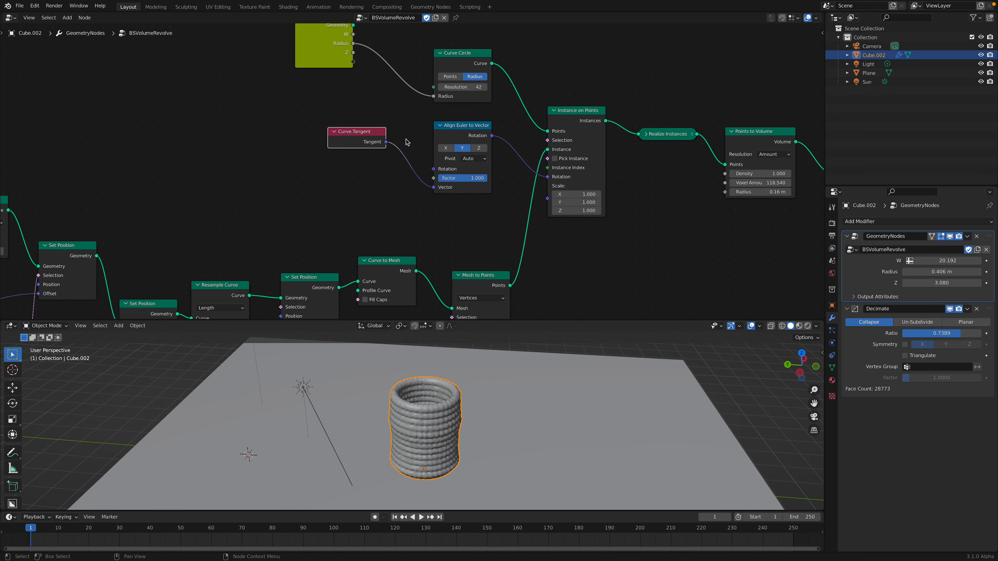
Step: Lower the Curve Circle's Resolution until the vase splits into a few separate vertical profiles, and view it from the side
{"action": "middle_click_drag", "start_coordinate": [431, 125], "coordinate": [435, 153]}
{"action": "mouse_move", "coordinate": [454, 94]}
{"action": "left_mouse_down"}
{"action": "mouse_move", "coordinate": [450, 81]}
{"action": "mouse_move", "coordinate": [458, 101]}
{"action": "mouse_move", "coordinate": [444, 101]}
{"action": "left_mouse_up"}
{"action": "mouse_move", "coordinate": [446, 377]}
{"action": "middle_mouse_down"}
{"action": "mouse_move", "coordinate": [441, 436]}
{"action": "mouse_move", "coordinate": [441, 387]}
{"action": "middle_mouse_up"}
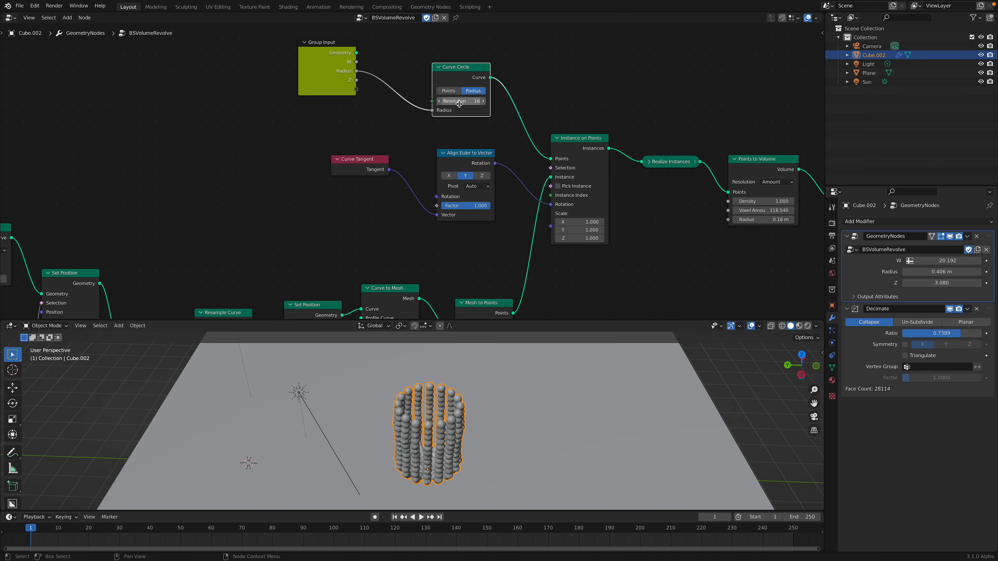
{"action": "left_click_drag", "start_coordinate": [462, 100], "coordinate": [451, 101]}
{"action": "middle_click_drag", "start_coordinate": [505, 383], "coordinate": [454, 427]}
Step: Move the Align Euler to Vector and Instance on Points nodes slightly higher in the tree
{"action": "middle_click_drag", "start_coordinate": [493, 170], "coordinate": [495, 169]}
{"action": "left_click_drag", "start_coordinate": [468, 152], "coordinate": [468, 146]}
{"action": "left_click_drag", "start_coordinate": [569, 146], "coordinate": [569, 140]}
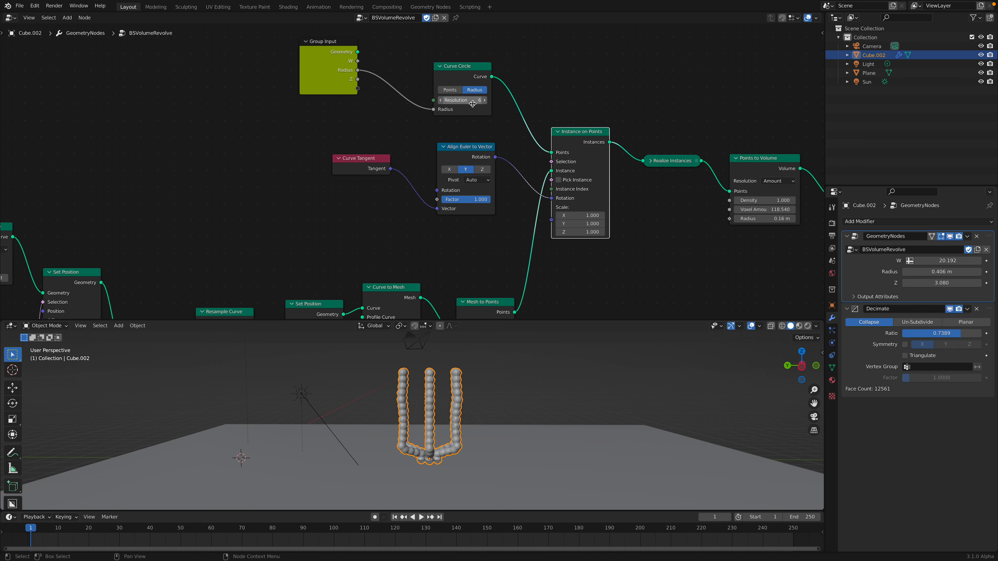
Step: Raise the Curve Circle's Resolution to 34 and enlarge the 3D viewport
{"action": "mouse_move", "coordinate": [462, 101]}
{"action": "left_mouse_down"}
{"action": "mouse_move", "coordinate": [491, 100]}
{"action": "mouse_move", "coordinate": [468, 100]}
{"action": "left_mouse_up"}
{"action": "mouse_move", "coordinate": [513, 404]}
{"action": "middle_mouse_down"}
{"action": "mouse_move", "coordinate": [516, 433]}
{"action": "mouse_move", "coordinate": [510, 425]}
{"action": "middle_mouse_up"}
{"action": "left_click_drag", "start_coordinate": [463, 101], "coordinate": [489, 101]}
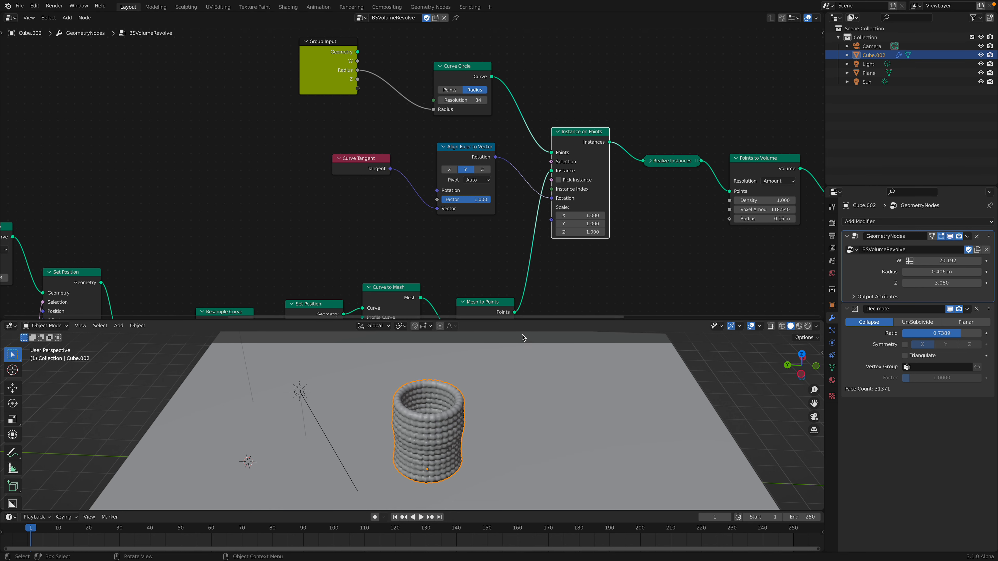
{"action": "left_click_drag", "start_coordinate": [532, 321], "coordinate": [532, 287]}
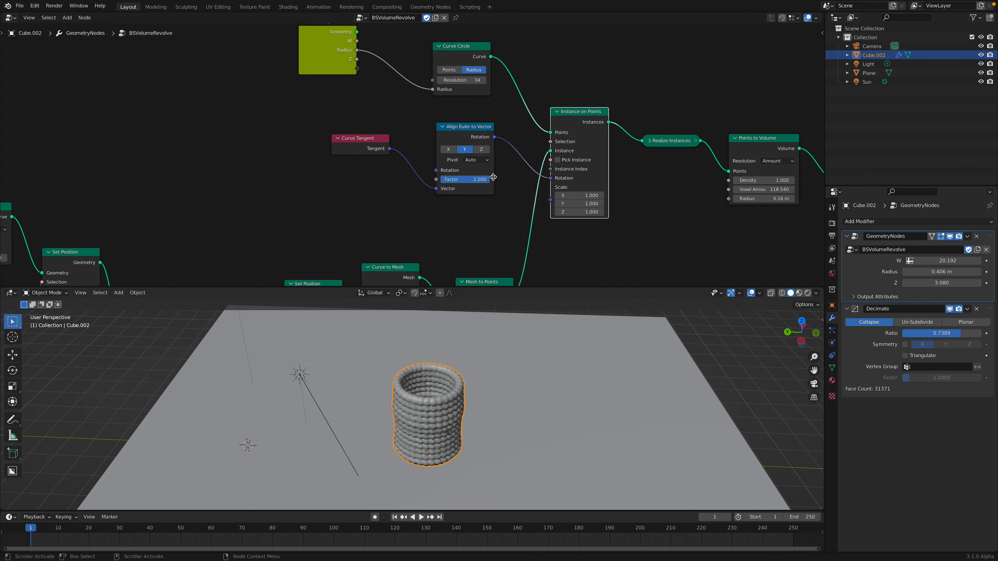
Step: Try the other alignment axes on the Align Euler to Vector node and return it to Y
{"action": "left_click", "coordinate": [452, 153]}
{"action": "left_click", "coordinate": [465, 150]}
{"action": "left_click", "coordinate": [481, 150]}
{"action": "left_click", "coordinate": [465, 149]}
{"action": "middle_click_drag", "start_coordinate": [533, 385], "coordinate": [534, 372]}
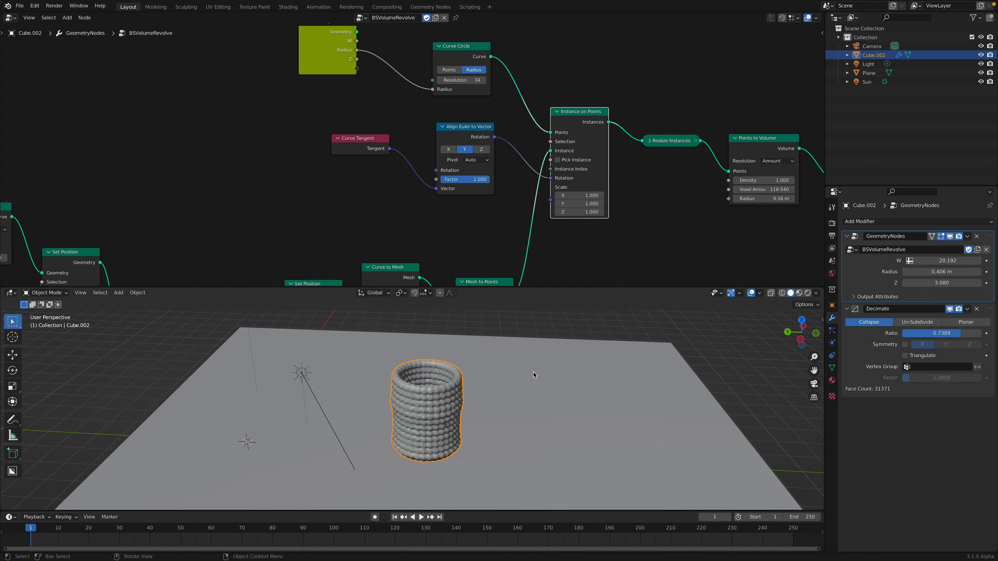
Step: Move the Curve to Mesh and Mesh to Points nodes higher and set the Mesh to Points Radius to 1.4 m
{"action": "middle_click_drag", "start_coordinate": [544, 239], "coordinate": [543, 223]}
{"action": "middle_click_drag", "start_coordinate": [501, 441], "coordinate": [501, 417]}
{"action": "middle_click_drag", "start_coordinate": [531, 218], "coordinate": [538, 186]}
{"action": "left_click_drag", "start_coordinate": [502, 238], "coordinate": [502, 197]}
{"action": "middle_click_drag", "start_coordinate": [502, 198], "coordinate": [538, 174]}
{"action": "left_click_drag", "start_coordinate": [459, 197], "coordinate": [470, 176]}
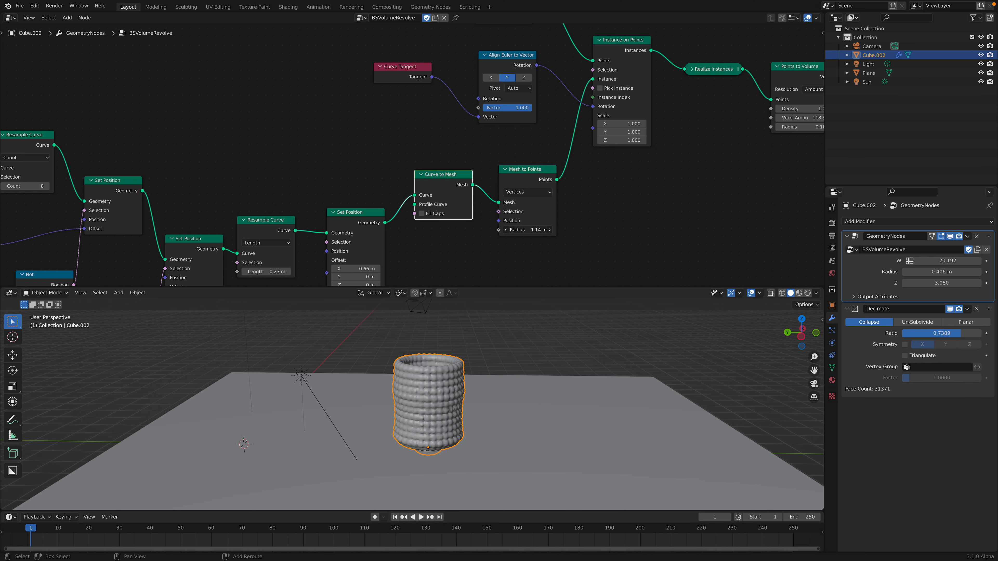
{"action": "left_click_drag", "start_coordinate": [529, 177], "coordinate": [534, 160]}
Step: Set the X offset of the Set Position node before Curve to Mesh to 0.78 m
{"action": "middle_click_drag", "start_coordinate": [495, 183], "coordinate": [566, 138]}
{"action": "middle_click_drag", "start_coordinate": [507, 161], "coordinate": [563, 193]}
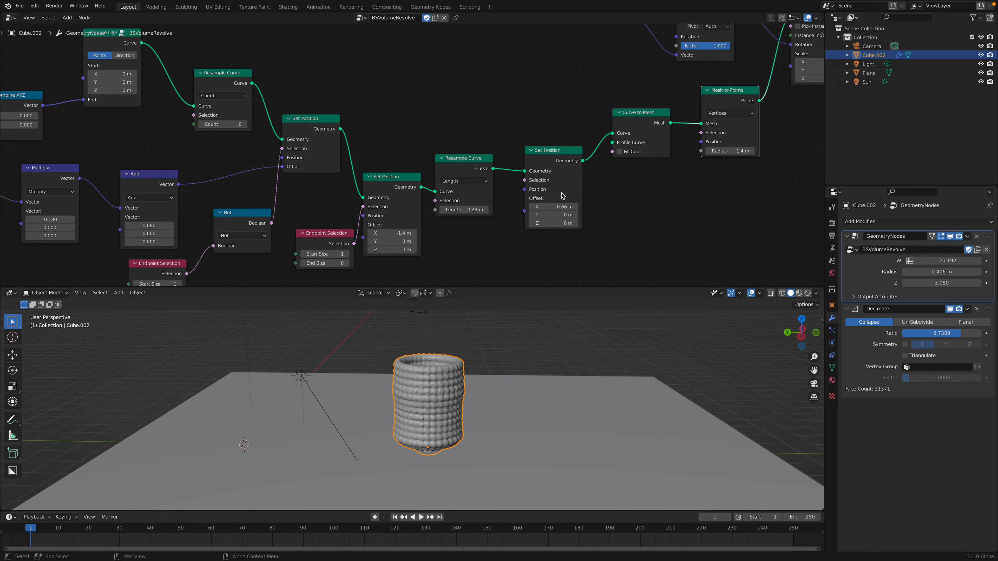
{"action": "mouse_move", "coordinate": [554, 206]}
{"action": "left_mouse_down"}
{"action": "mouse_move", "coordinate": [601, 206]}
{"action": "mouse_move", "coordinate": [561, 206]}
{"action": "left_mouse_up"}
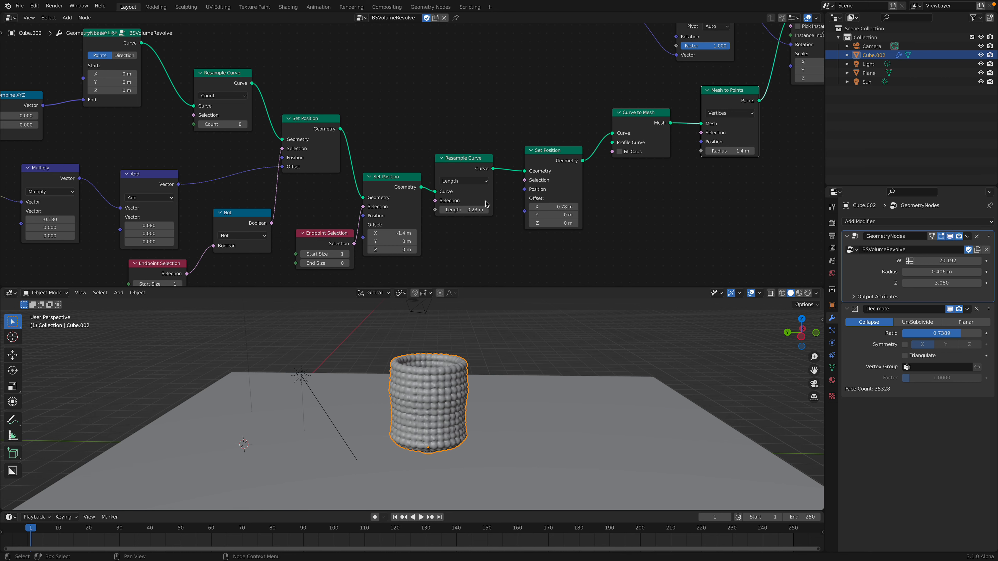
Step: Try a different Length on the second Resample Curve node and switch its mode to Count
{"action": "middle_click_drag", "start_coordinate": [483, 205], "coordinate": [552, 203]}
{"action": "left_click_drag", "start_coordinate": [537, 169], "coordinate": [541, 161]}
{"action": "left_click_drag", "start_coordinate": [536, 199], "coordinate": [573, 199]}
{"action": "left_click", "coordinate": [533, 171]}
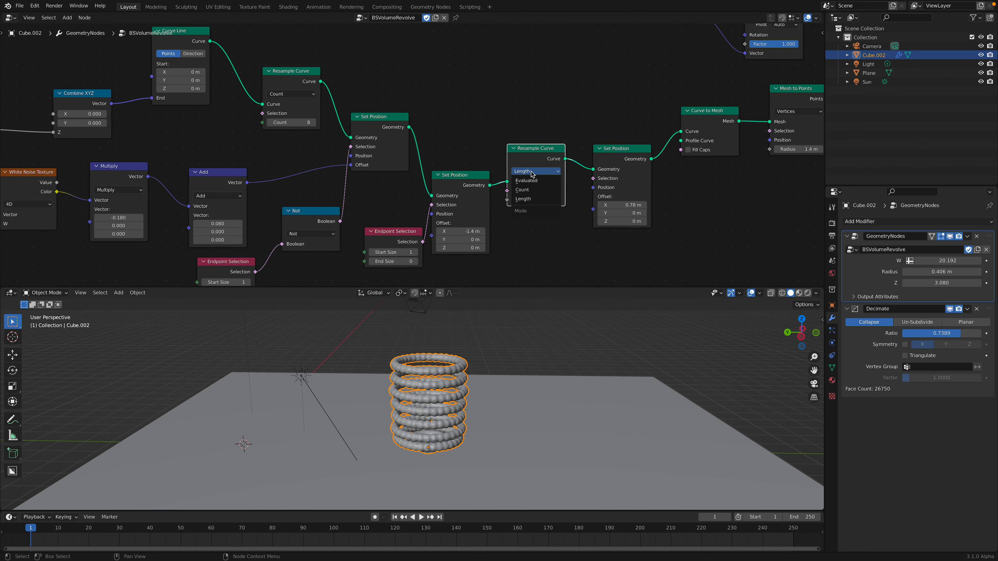
{"action": "left_click", "coordinate": [531, 190]}
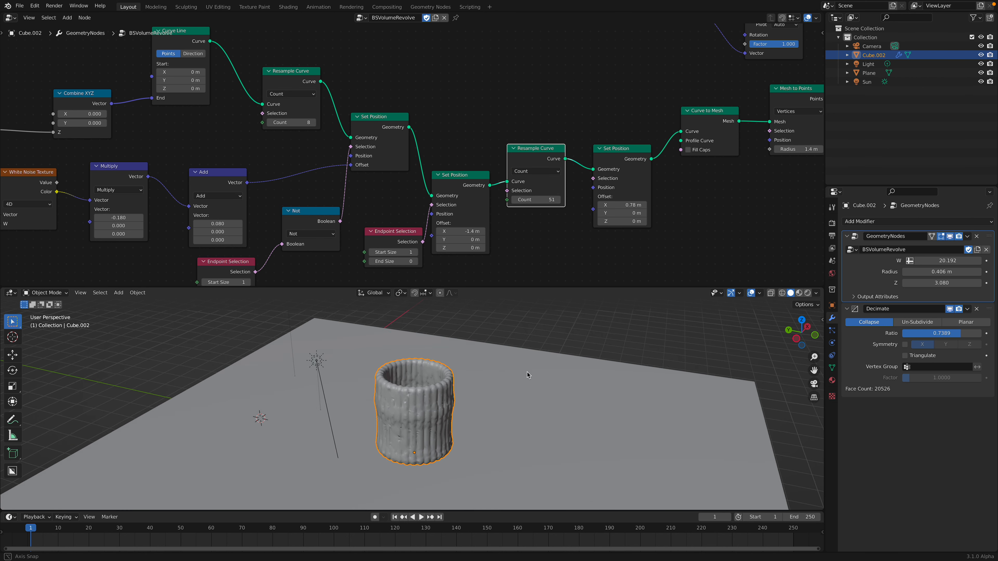
Step: Test a Count of 7 on the second Resample Curve node, inspect the rings, and set the Count to 19
{"action": "left_click_drag", "start_coordinate": [535, 200], "coordinate": [521, 199]}
{"action": "middle_click_drag", "start_coordinate": [496, 436], "coordinate": [493, 375]}
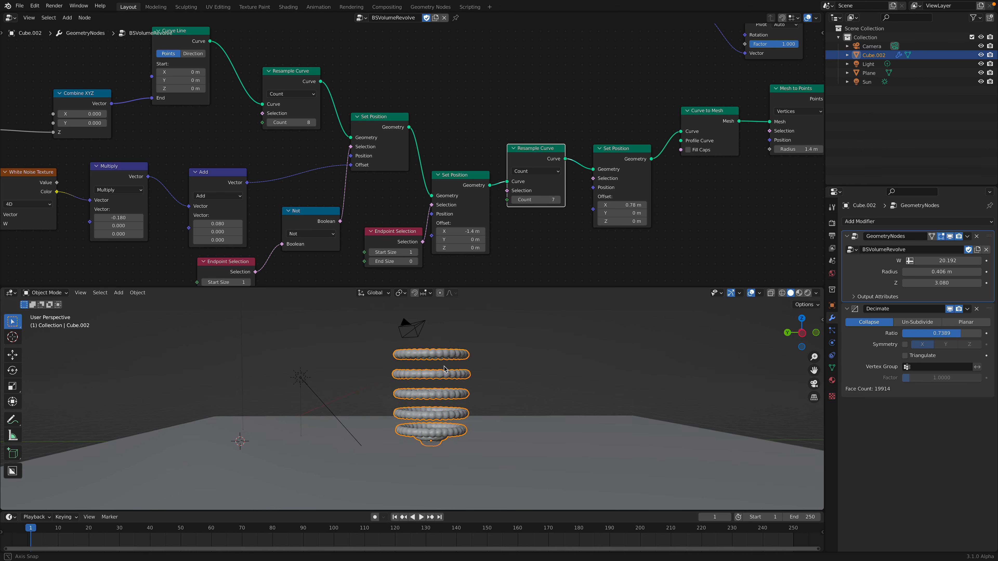
{"action": "scroll", "coordinate": [447, 350], "scroll_direction": "up", "scroll_amount": 2}
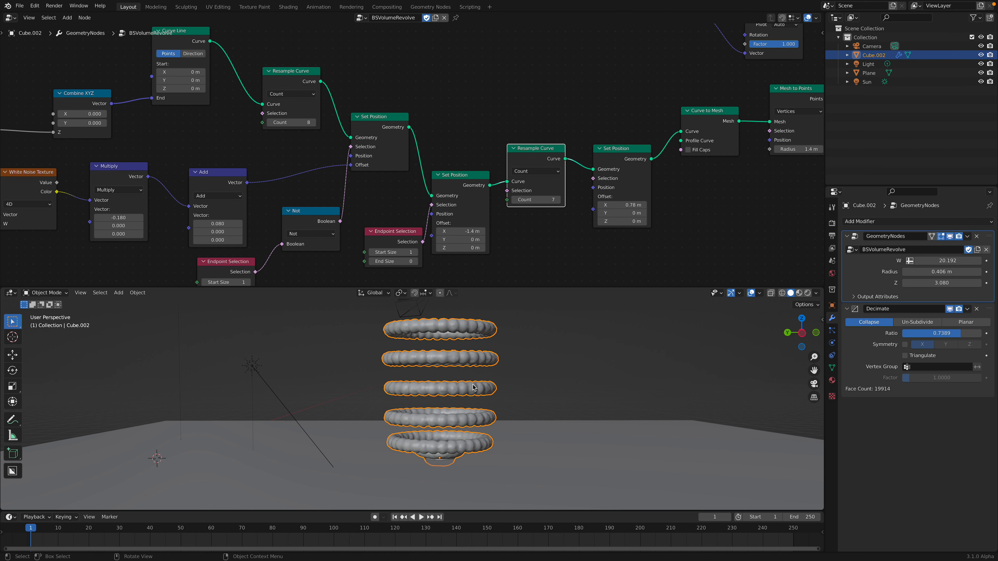
{"action": "middle_click_drag", "start_coordinate": [491, 386], "coordinate": [493, 409]}
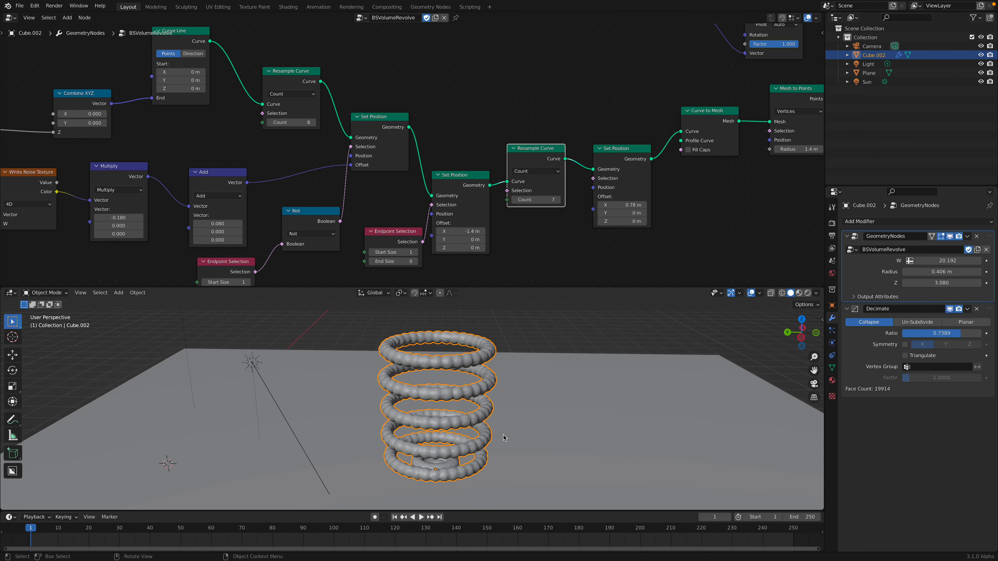
{"action": "left_click_drag", "start_coordinate": [536, 200], "coordinate": [550, 199]}
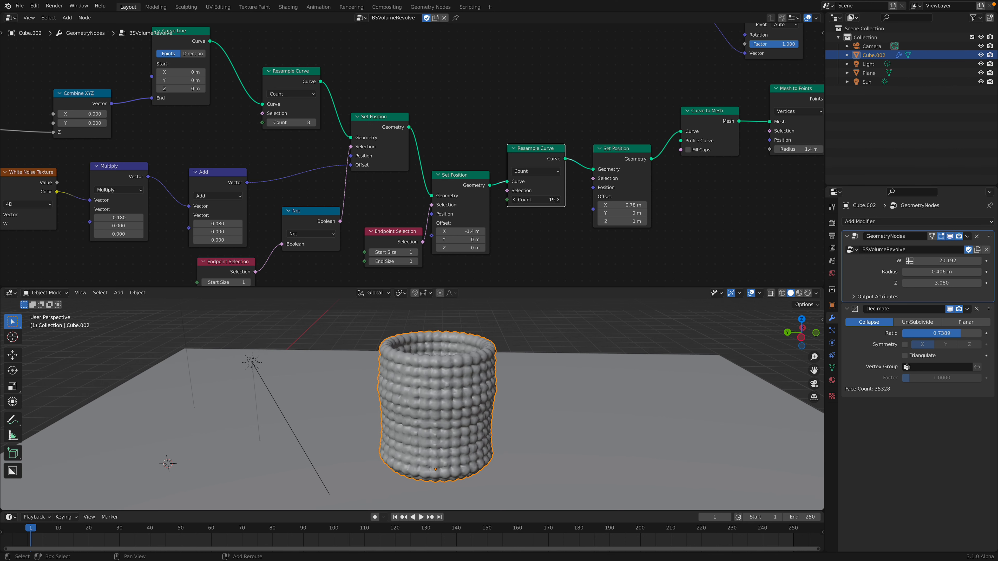
Step: Set the Count of the first Resample Curve node, after Curve Line, to 11
{"action": "middle_click_drag", "start_coordinate": [483, 223], "coordinate": [593, 220]}
{"action": "middle_click_drag", "start_coordinate": [497, 175], "coordinate": [592, 219]}
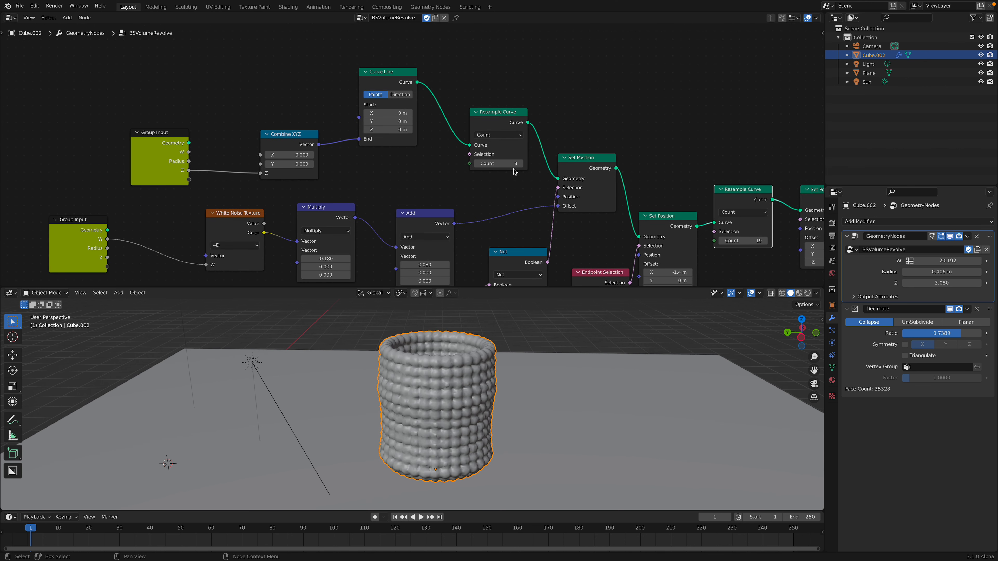
{"action": "left_click_drag", "start_coordinate": [506, 165], "coordinate": [495, 169]}
{"action": "middle_click_drag", "start_coordinate": [494, 169], "coordinate": [505, 148]}
{"action": "mouse_move", "coordinate": [500, 138]}
{"action": "left_mouse_down"}
{"action": "mouse_move", "coordinate": [512, 139]}
{"action": "mouse_move", "coordinate": [501, 139]}
{"action": "left_mouse_up"}
{"action": "scroll", "coordinate": [433, 126], "scroll_direction": "down", "scroll_amount": 2}
{"action": "middle_click_drag", "start_coordinate": [483, 110], "coordinate": [423, 113]}
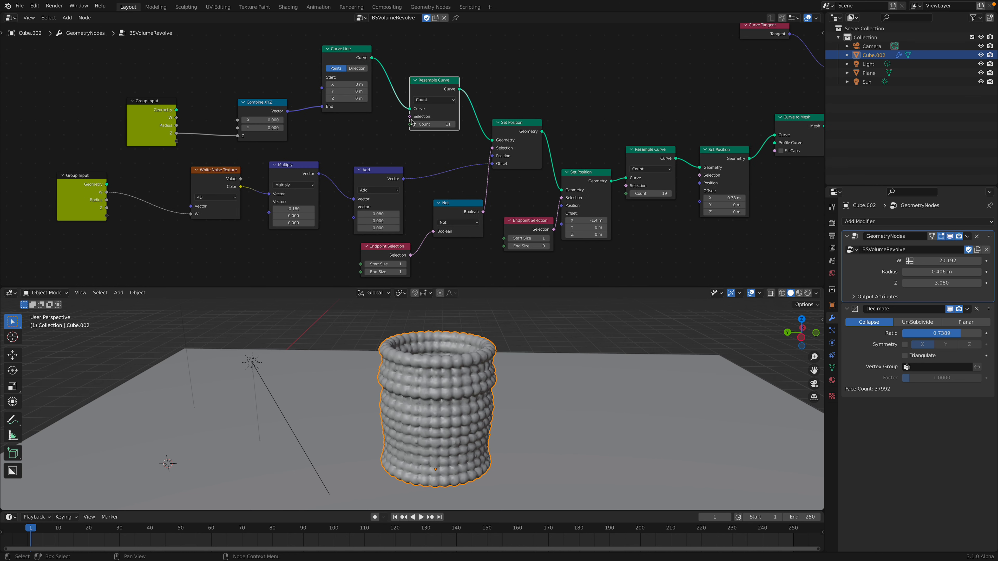
Step: Reposition the first Resample Curve and Set Position nodes, and set the Resample Curve's Count to 6
{"action": "left_click_drag", "start_coordinate": [428, 87], "coordinate": [419, 81]}
{"action": "left_click_drag", "start_coordinate": [502, 127], "coordinate": [500, 120]}
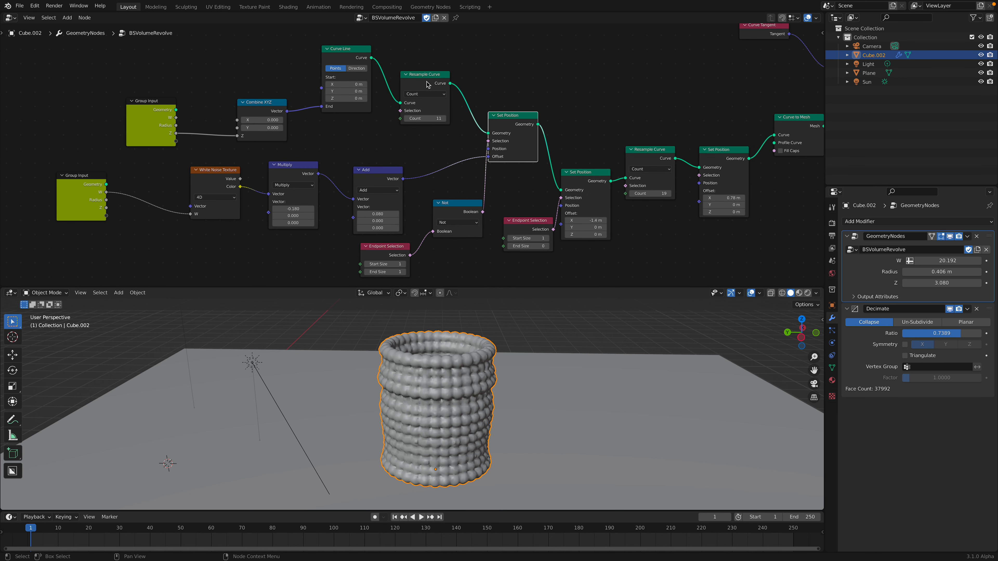
{"action": "left_click_drag", "start_coordinate": [403, 123], "coordinate": [395, 125]}
{"action": "key", "text": "Return"}
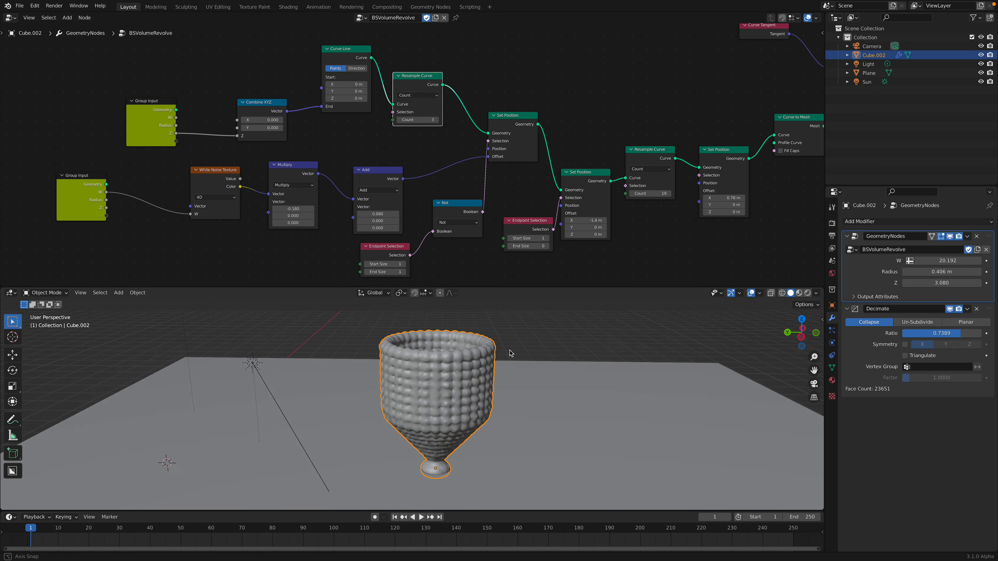
{"action": "left_click", "coordinate": [439, 122]}
{"action": "left_click", "coordinate": [439, 122]}
{"action": "left_click", "coordinate": [438, 122]}
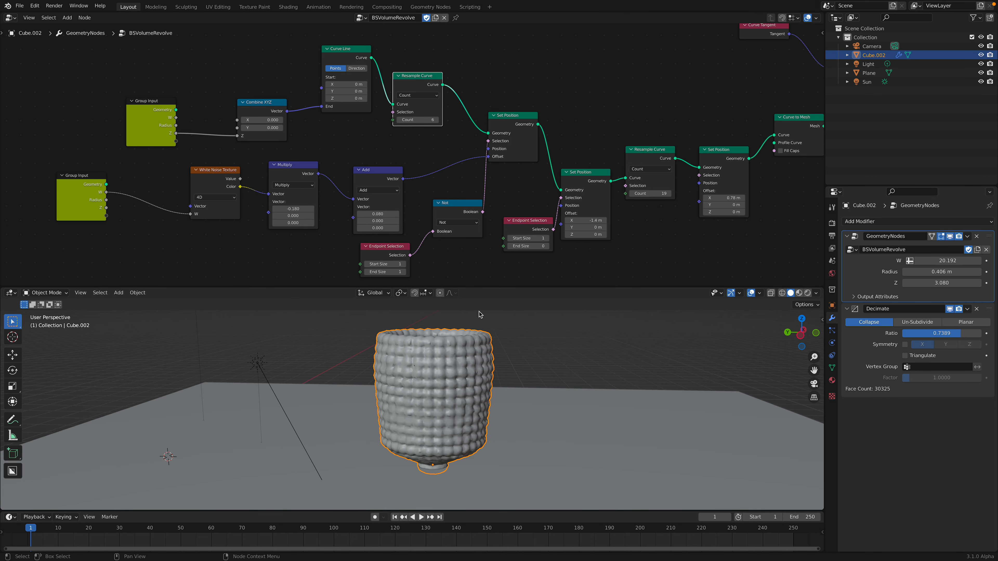
Step: View the vase in left orthographic and set the modifier's W value to 20.852
{"action": "middle_click_drag", "start_coordinate": [503, 393], "coordinate": [506, 378]}
{"action": "left_click", "coordinate": [812, 332]}
{"action": "mouse_move", "coordinate": [943, 261]}
{"action": "left_mouse_down"}
{"action": "mouse_move", "coordinate": [975, 260]}
{"action": "mouse_move", "coordinate": [951, 261]}
{"action": "left_mouse_up"}
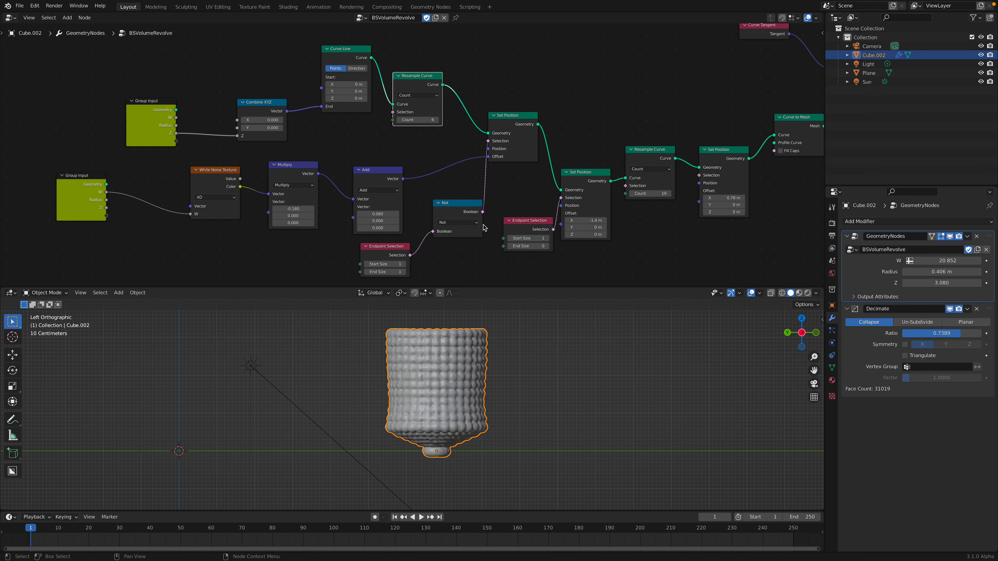
Step: Rearrange the Group Input, White Noise Texture and neighbouring vector math nodes into a tidier row
{"action": "left_click_drag", "start_coordinate": [369, 181], "coordinate": [360, 176]}
{"action": "middle_click_drag", "start_coordinate": [356, 153], "coordinate": [399, 126]}
{"action": "left_click_drag", "start_coordinate": [256, 158], "coordinate": [247, 158]}
{"action": "left_click_drag", "start_coordinate": [138, 164], "coordinate": [226, 165]}
{"action": "scroll", "coordinate": [193, 158], "scroll_direction": "up", "scroll_amount": 1}
{"action": "scroll", "coordinate": [193, 162], "scroll_direction": "up", "scroll_amount": 1}
{"action": "left_click_drag", "start_coordinate": [232, 170], "coordinate": [220, 163]}
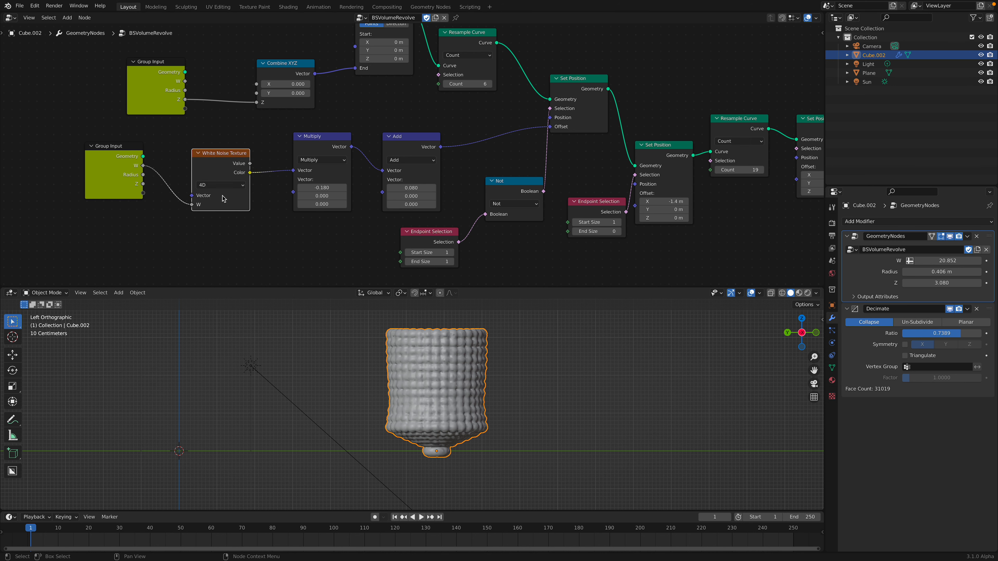
Step: Replace the White Noise Texture node with a Noise Texture node set to 4D
{"action": "middle_click_drag", "start_coordinate": [215, 239], "coordinate": [259, 235]}
{"action": "key", "text": "x"}
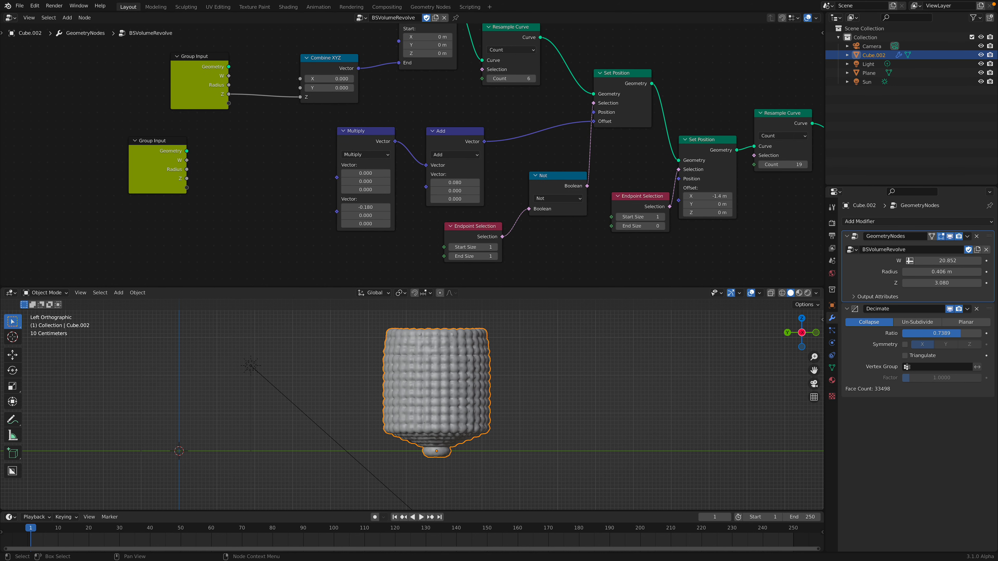
{"action": "key", "text": "shift+a"}
{"action": "left_click", "coordinate": [256, 206]}
{"action": "type", "text": "noise"}
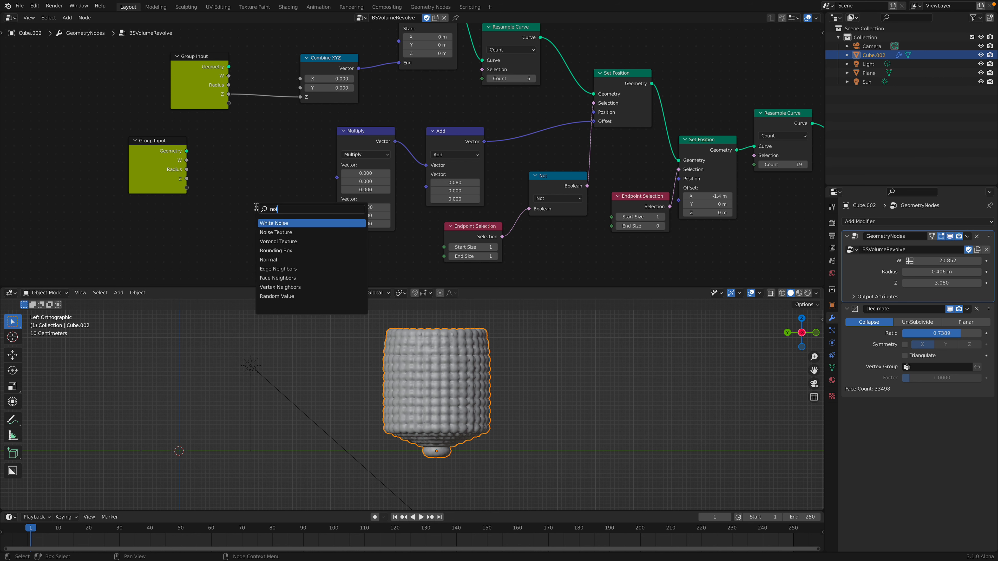
{"action": "key", "text": "Down"}
{"action": "key", "text": "Return"}
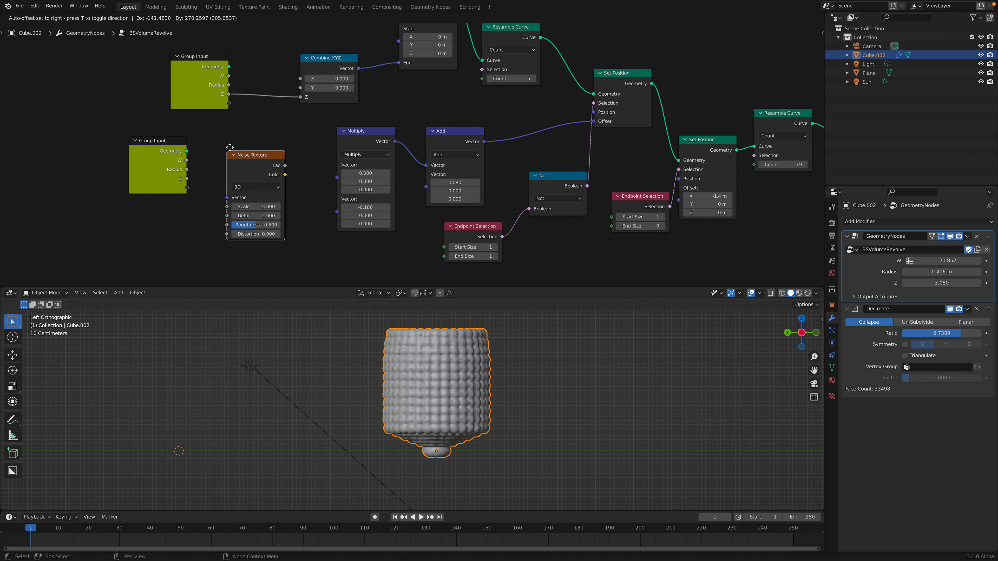
{"action": "left_click", "coordinate": [238, 153]}
{"action": "left_click", "coordinate": [270, 186]}
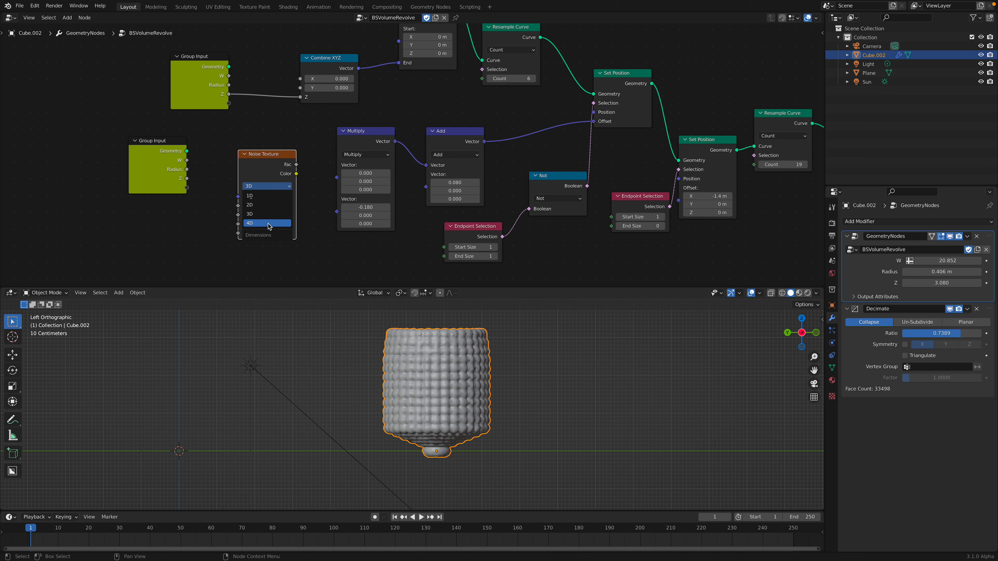
{"action": "left_click", "coordinate": [259, 223]}
Step: Link Group Input W to the Noise Texture's W and its Color to the Multiply node, and set the noise Scale to 10
{"action": "left_click_drag", "start_coordinate": [187, 160], "coordinate": [209, 178]}
{"action": "left_click_drag", "start_coordinate": [245, 209], "coordinate": [244, 209]}
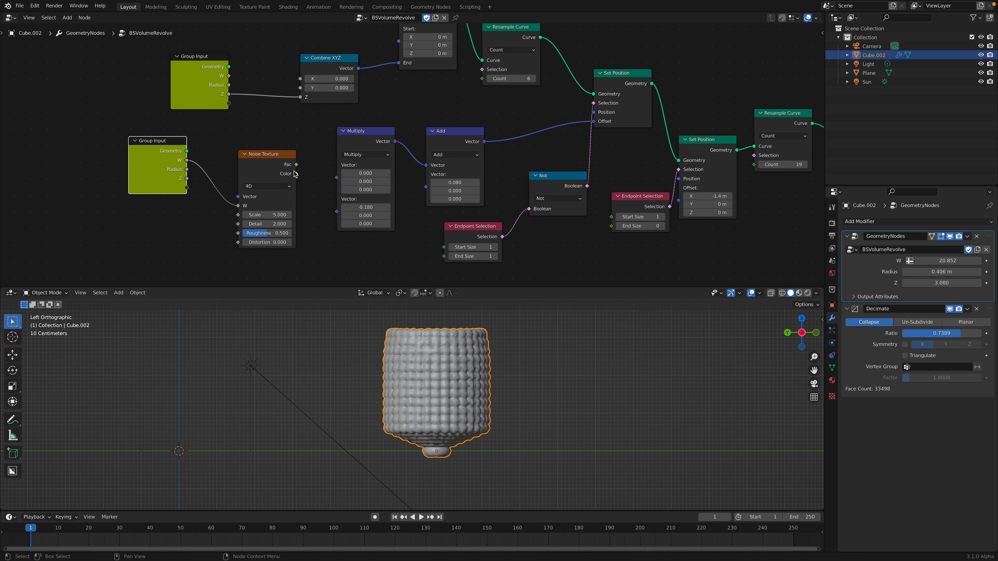
{"action": "left_click_drag", "start_coordinate": [296, 174], "coordinate": [336, 178]}
{"action": "left_click_drag", "start_coordinate": [275, 214], "coordinate": [259, 215]}
{"action": "type", "text": "13.4"}
{"action": "key", "text": "Return"}
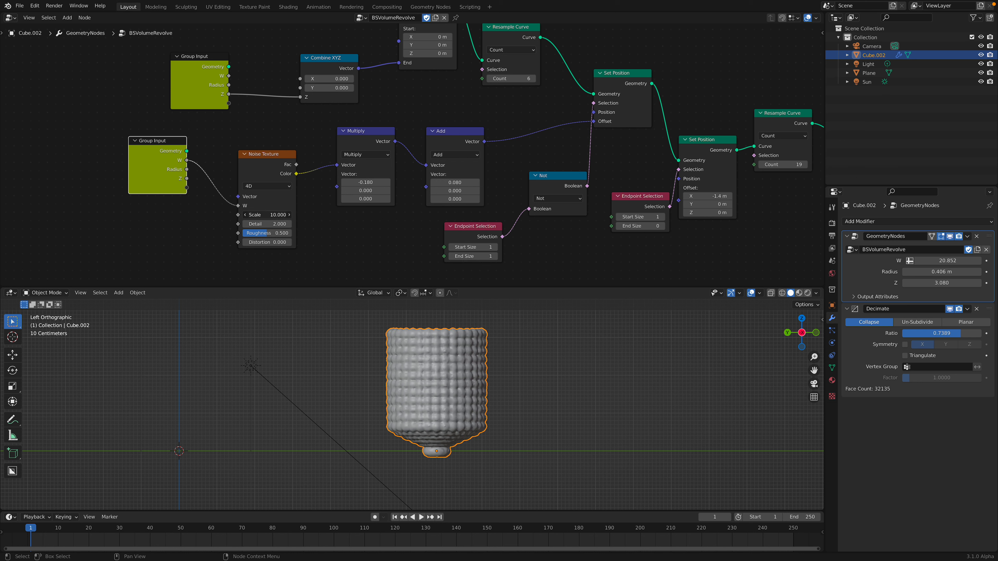
Step: Set the Multiply node's X value to 1.02, check the vase from another angle and save the file
{"action": "left_click_drag", "start_coordinate": [365, 182], "coordinate": [390, 182]}
{"action": "middle_click_drag", "start_coordinate": [442, 350], "coordinate": [470, 387]}
{"action": "key", "text": "super+s"}
Step: Test a Scale of 1 on the Noise Texture node and settle on a Scale of 4.2
{"action": "left_click_drag", "start_coordinate": [268, 215], "coordinate": [281, 214]}
{"action": "double_click", "coordinate": [267, 214]}
{"action": "type", "text": "1"}
{"action": "key", "text": "Return"}
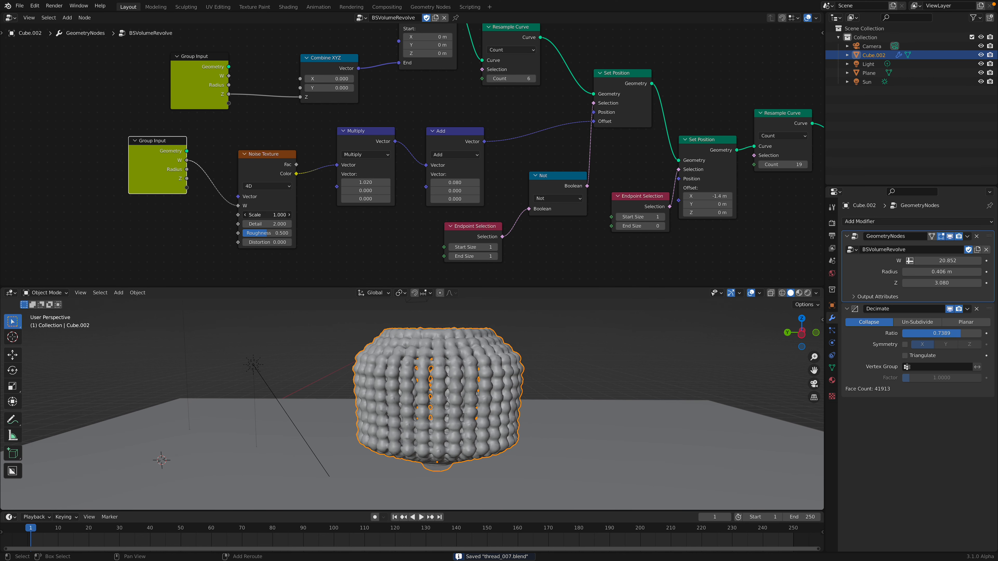
{"action": "middle_click_drag", "start_coordinate": [397, 362], "coordinate": [398, 348]}
Step: Raise the Count of the first Resample Curve node to 17
{"action": "middle_click_drag", "start_coordinate": [461, 177], "coordinate": [439, 234]}
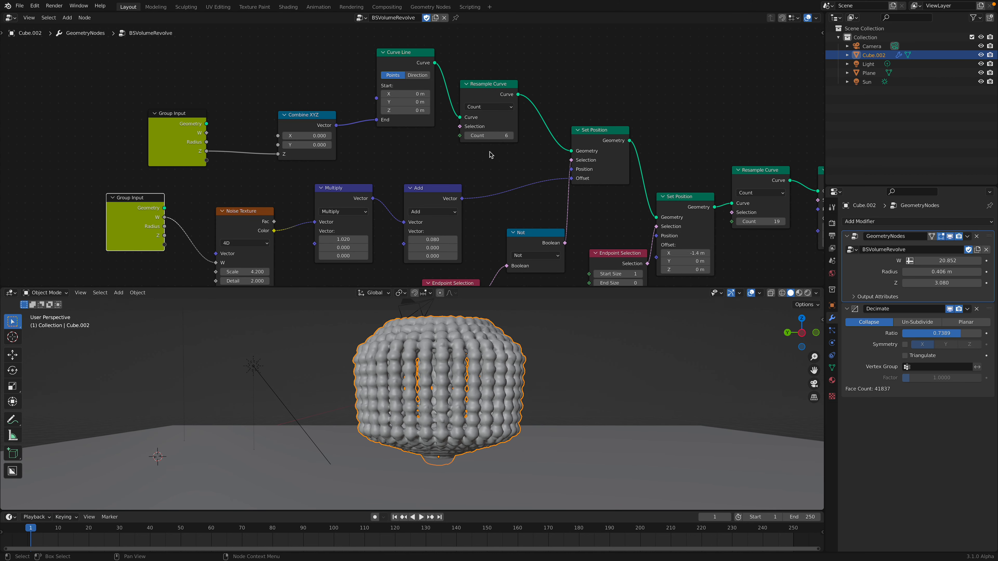
{"action": "left_click", "coordinate": [510, 137]}
{"action": "left_click", "coordinate": [511, 137]}
{"action": "left_click", "coordinate": [510, 139]}
{"action": "left_click", "coordinate": [511, 139]}
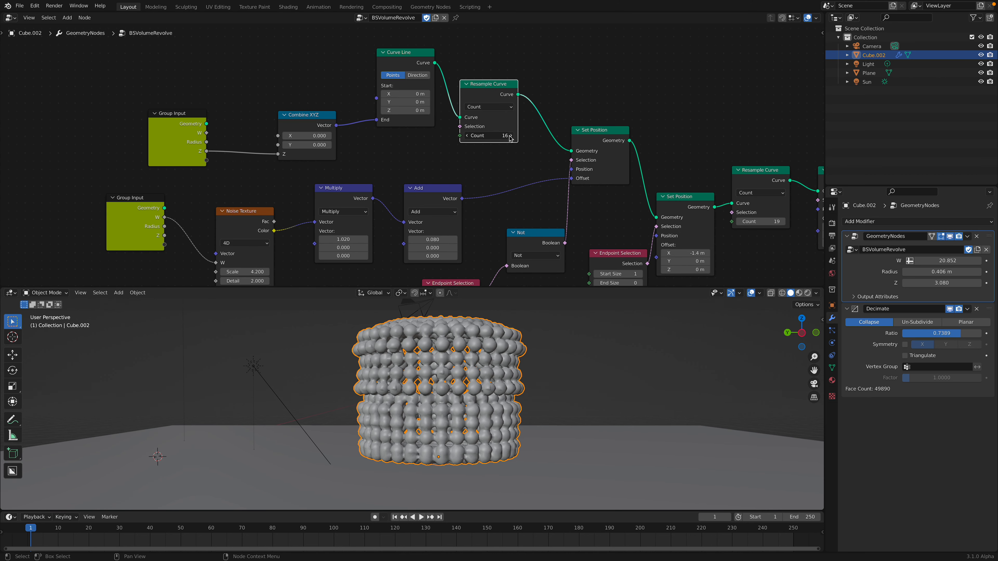
{"action": "left_click", "coordinate": [510, 139]}
Step: From the left orthographic view, set the Multiply node's X to -0.78 and the Add node's X to 0.24, and save the file
{"action": "scroll", "coordinate": [557, 379], "scroll_direction": "down", "scroll_amount": 2}
{"action": "middle_click_drag", "start_coordinate": [557, 379], "coordinate": [539, 379]}
{"action": "left_click", "coordinate": [797, 334]}
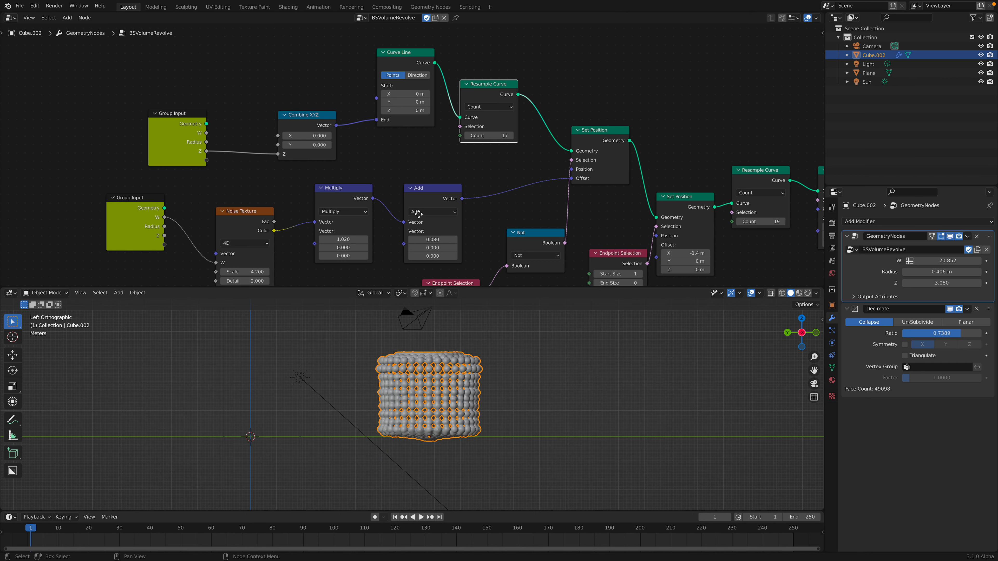
{"action": "middle_click_drag", "start_coordinate": [423, 221], "coordinate": [400, 165]}
{"action": "mouse_move", "coordinate": [324, 176]}
{"action": "left_mouse_down"}
{"action": "mouse_move", "coordinate": [428, 181]}
{"action": "mouse_move", "coordinate": [318, 182]}
{"action": "left_mouse_up"}
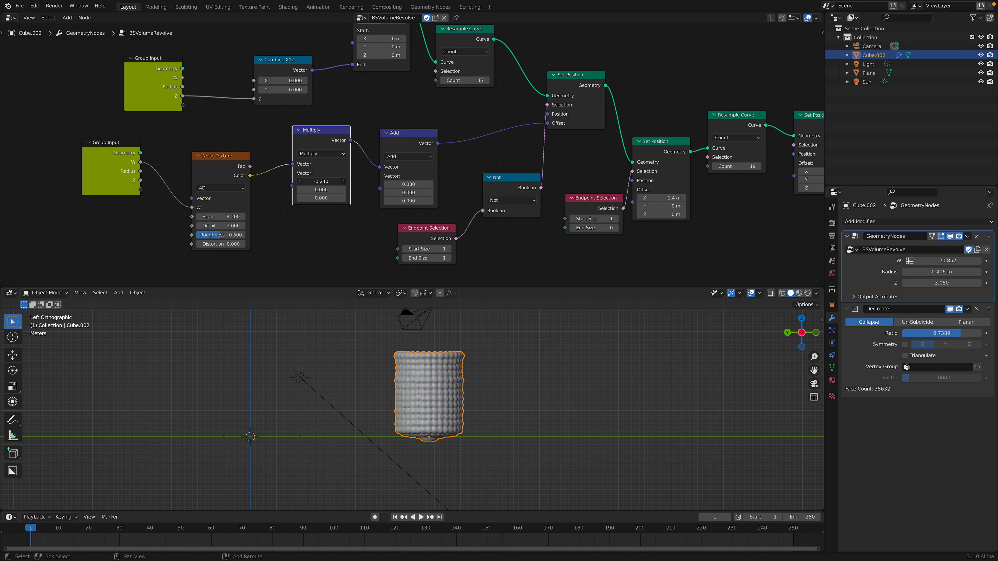
{"action": "left_click_drag", "start_coordinate": [322, 182], "coordinate": [397, 181]}
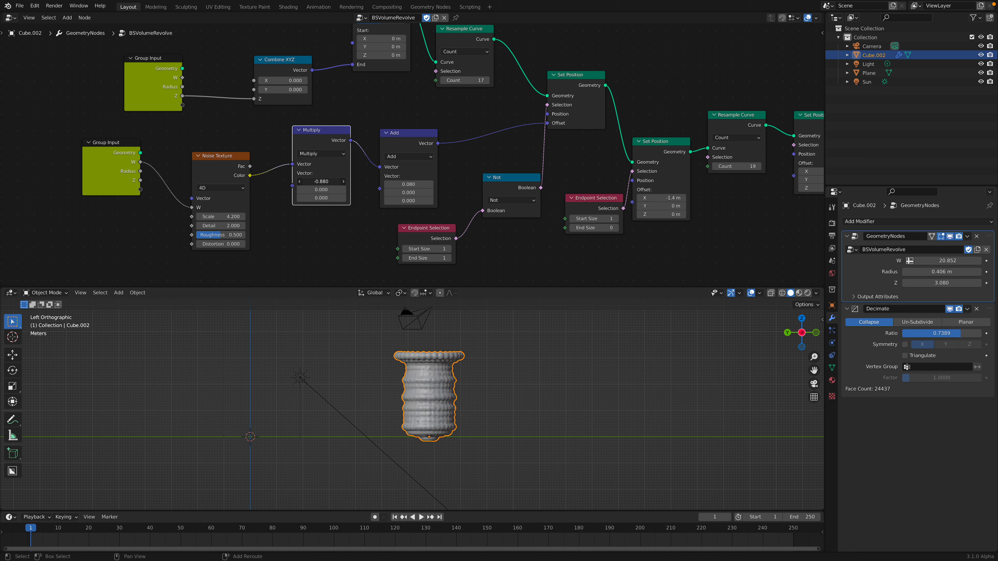
{"action": "key", "text": "ctrl+s"}
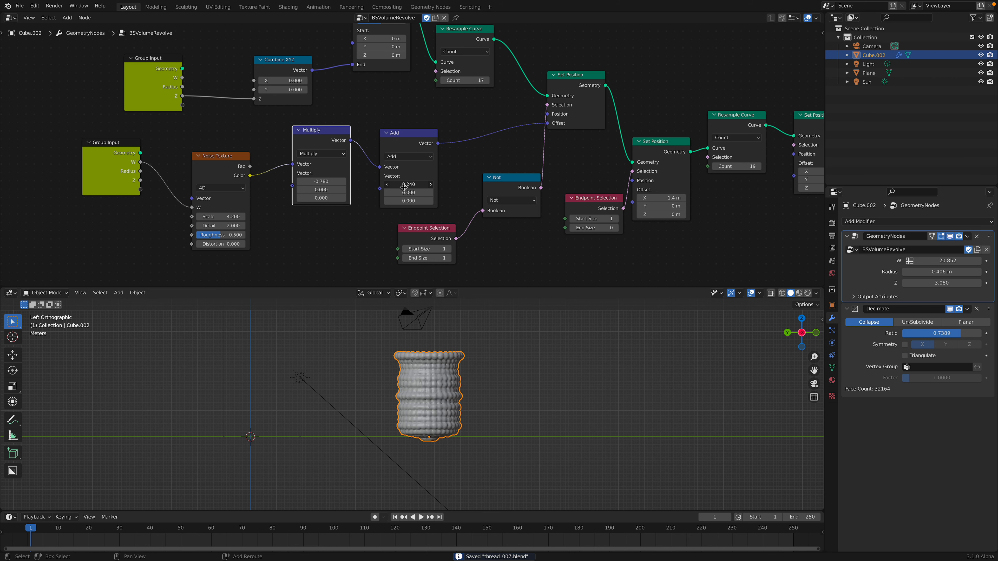
Step: Move the Group Input and Noise Texture nodes further left to make room before the Multiply node
{"action": "middle_click_drag", "start_coordinate": [390, 175], "coordinate": [441, 165]}
{"action": "left_click_drag", "start_coordinate": [275, 147], "coordinate": [261, 151]}
{"action": "left_click_drag", "start_coordinate": [173, 134], "coordinate": [124, 135]}
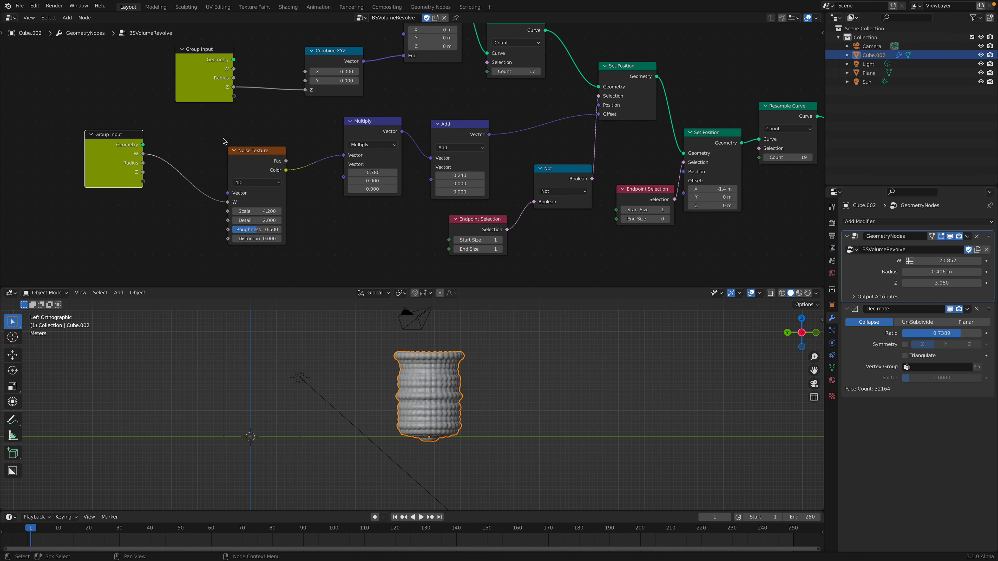
{"action": "left_click_drag", "start_coordinate": [271, 151], "coordinate": [242, 151]}
Step: Duplicate the Add node into the link between Noise Texture and Multiply, set its vector to -0.5 on all axes, and save
{"action": "left_click", "coordinate": [428, 135]}
{"action": "key", "text": "shift+d"}
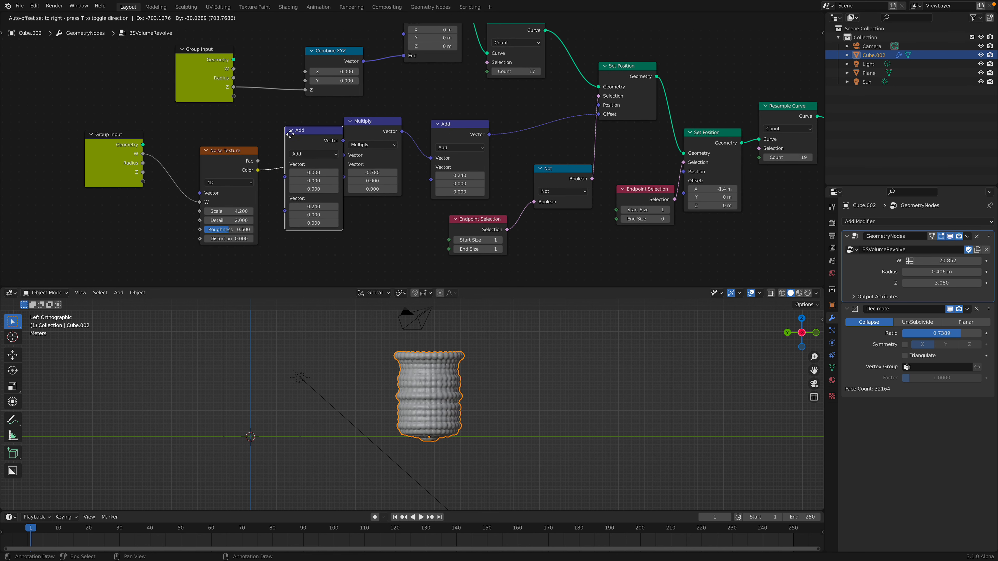
{"action": "left_click", "coordinate": [288, 138]}
{"action": "left_click_drag", "start_coordinate": [320, 178], "coordinate": [320, 194]}
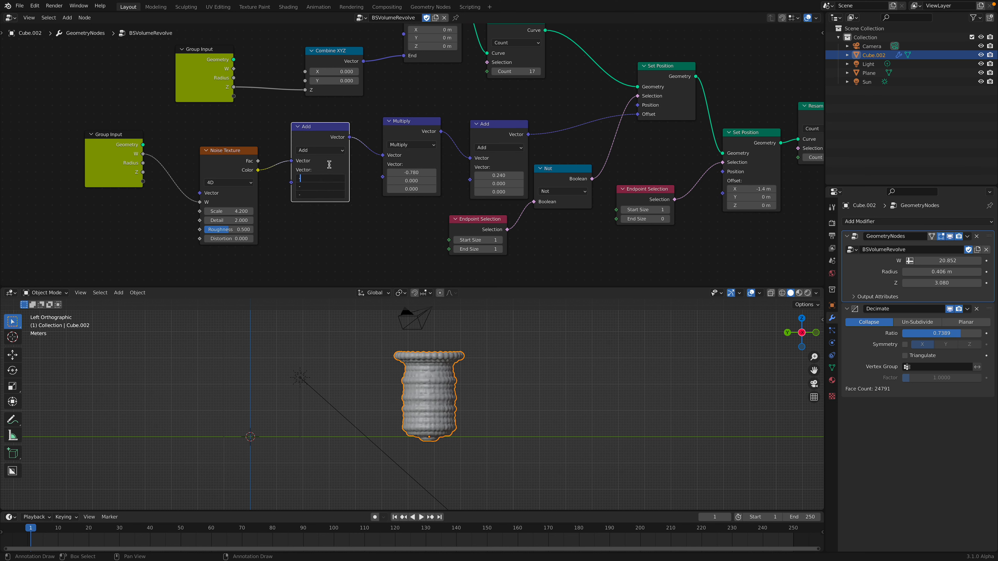
{"action": "key", "text": "Return"}
{"action": "key", "text": "ctrl+s"}
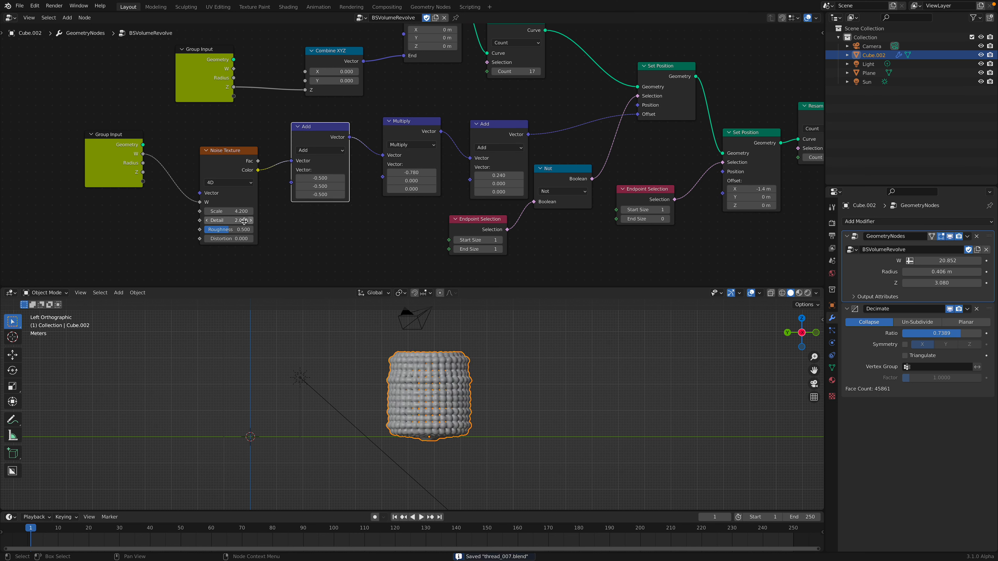
Step: Set the Noise Texture Scale to 4.02 and the X value of the Add node after Multiply to -0.02, and save the file
{"action": "left_click_drag", "start_coordinate": [231, 211], "coordinate": [223, 211]}
{"action": "left_click_drag", "start_coordinate": [242, 153], "coordinate": [233, 153]}
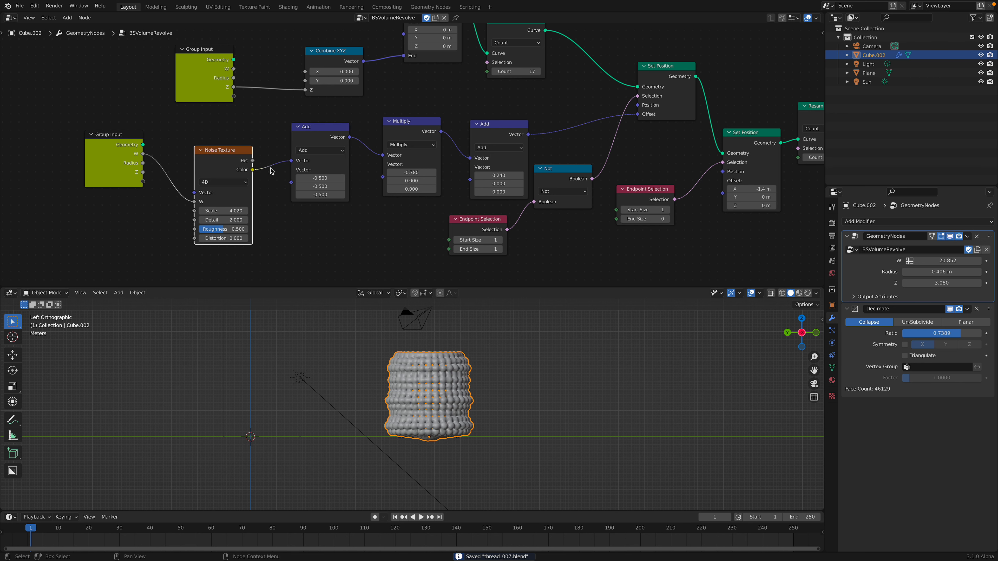
{"action": "middle_click_drag", "start_coordinate": [411, 147], "coordinate": [338, 162]}
{"action": "left_click_drag", "start_coordinate": [339, 163], "coordinate": [331, 159]}
{"action": "left_click_drag", "start_coordinate": [425, 190], "coordinate": [404, 190]}
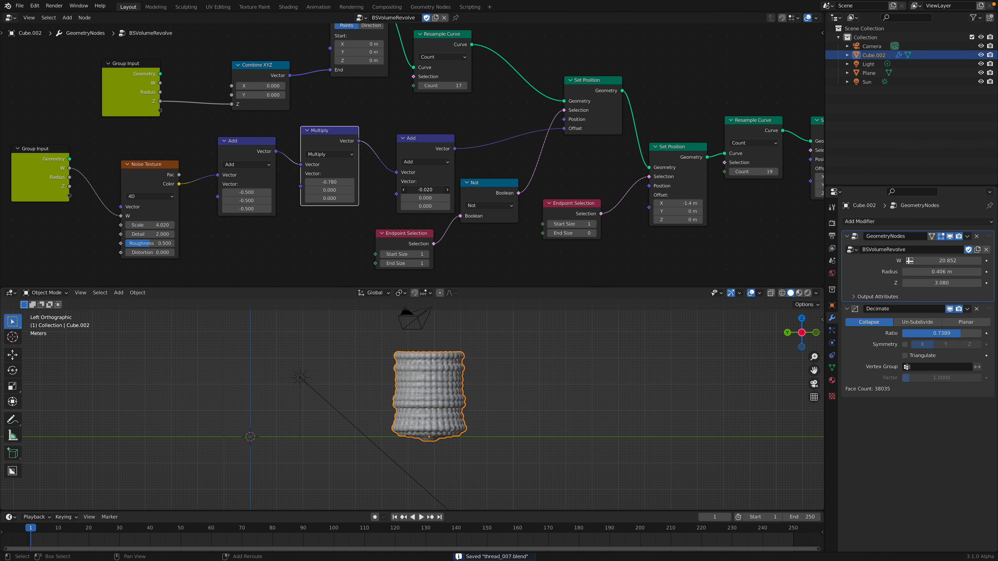
{"action": "key", "text": "ctrl+s"}
Step: Tidy the placement of the Not node and the Endpoint Selection node that feeds it
{"action": "left_click_drag", "start_coordinate": [486, 186], "coordinate": [486, 196]}
{"action": "left_click_drag", "start_coordinate": [426, 235], "coordinate": [438, 230]}
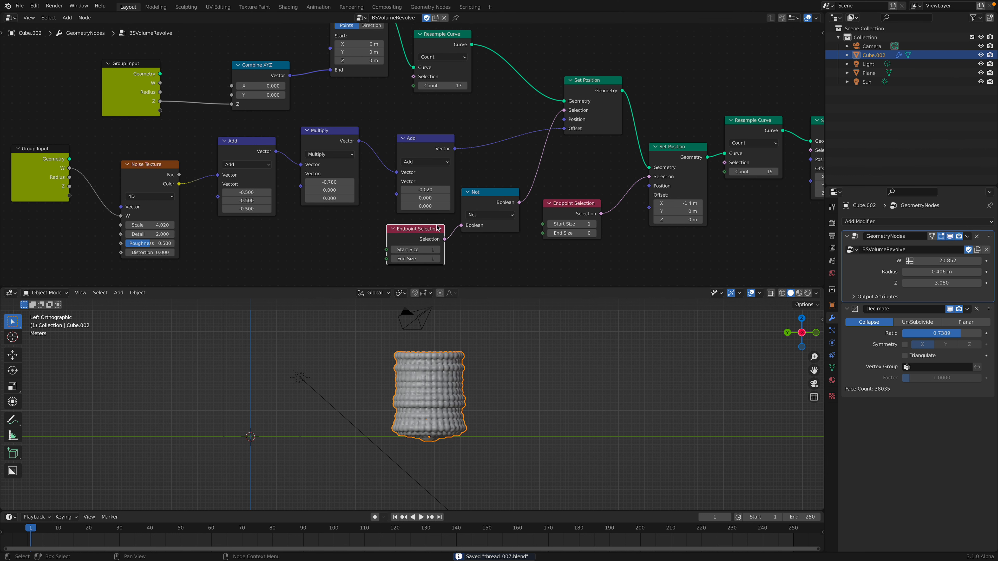
{"action": "middle_click_drag", "start_coordinate": [436, 221], "coordinate": [409, 190]}
{"action": "scroll", "coordinate": [409, 190], "scroll_direction": "up", "scroll_amount": 2}
{"action": "left_click_drag", "start_coordinate": [401, 222], "coordinate": [387, 222]}
{"action": "mouse_move", "coordinate": [401, 233]}
{"action": "left_mouse_down"}
{"action": "mouse_move", "coordinate": [387, 234]}
{"action": "mouse_move", "coordinate": [402, 233]}
{"action": "left_mouse_up"}
{"action": "key", "text": "Return"}
Step: Check the vase in perspective and lower the two Set Position nodes that follow the first Resample Curve
{"action": "mouse_move", "coordinate": [474, 364]}
{"action": "middle_mouse_down"}
{"action": "mouse_move", "coordinate": [479, 395]}
{"action": "mouse_move", "coordinate": [476, 378]}
{"action": "middle_mouse_up"}
{"action": "left_click_drag", "start_coordinate": [477, 161], "coordinate": [476, 171]}
{"action": "middle_click_drag", "start_coordinate": [425, 181], "coordinate": [318, 223]}
{"action": "left_click_drag", "start_coordinate": [475, 78], "coordinate": [476, 87]}
{"action": "middle_click_drag", "start_coordinate": [556, 147], "coordinate": [505, 143]}
{"action": "left_click_drag", "start_coordinate": [507, 145], "coordinate": [505, 146]}
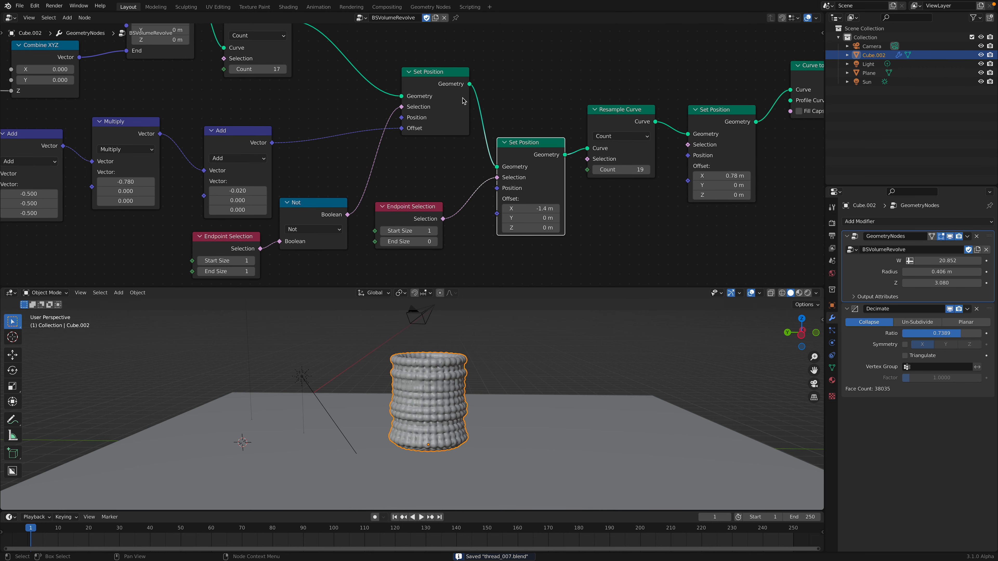
{"action": "left_click_drag", "start_coordinate": [439, 86], "coordinate": [444, 98]}
{"action": "middle_click_drag", "start_coordinate": [360, 66], "coordinate": [377, 106]}
{"action": "scroll", "coordinate": [381, 114], "scroll_direction": "down", "scroll_amount": 1}
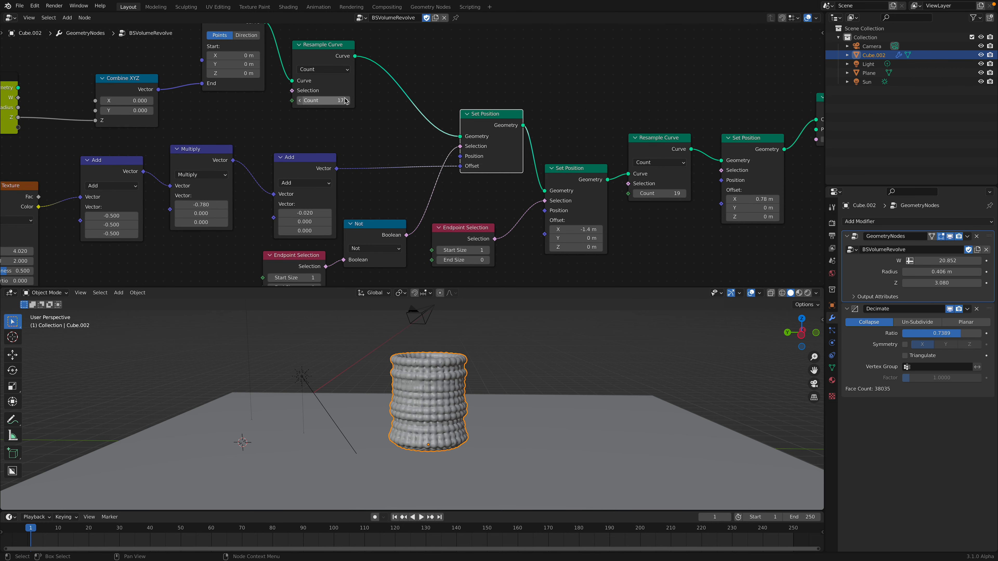
Step: Try an End Size of 1 on the Endpoint Selection node that feeds the second Set Position and check the vase
{"action": "middle_click_drag", "start_coordinate": [486, 155], "coordinate": [456, 105]}
{"action": "left_click_drag", "start_coordinate": [430, 178], "coordinate": [477, 212]}
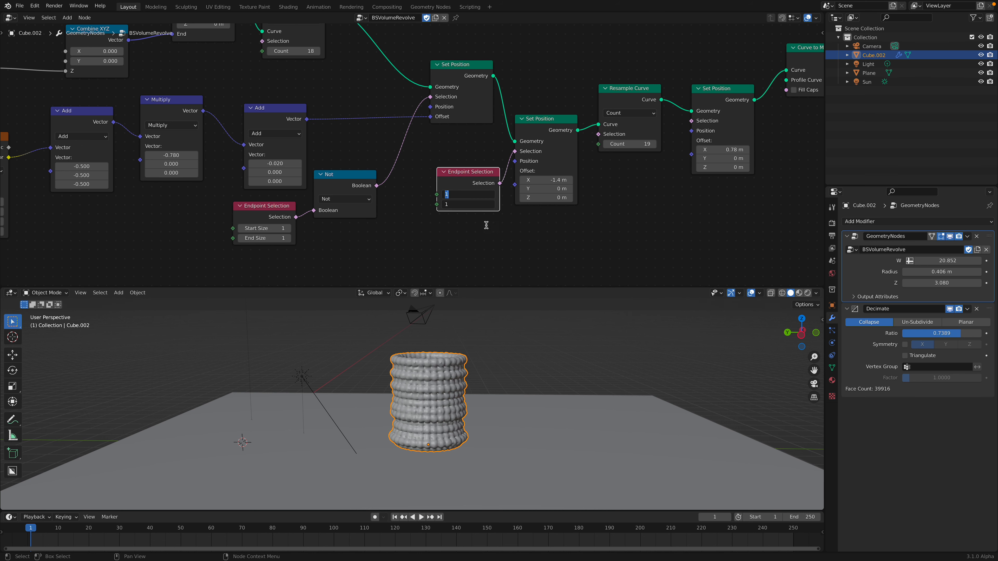
{"action": "key", "text": "Return"}
{"action": "middle_click_drag", "start_coordinate": [530, 368], "coordinate": [446, 405]}
{"action": "scroll", "coordinate": [533, 373], "scroll_direction": "up", "scroll_amount": 2}
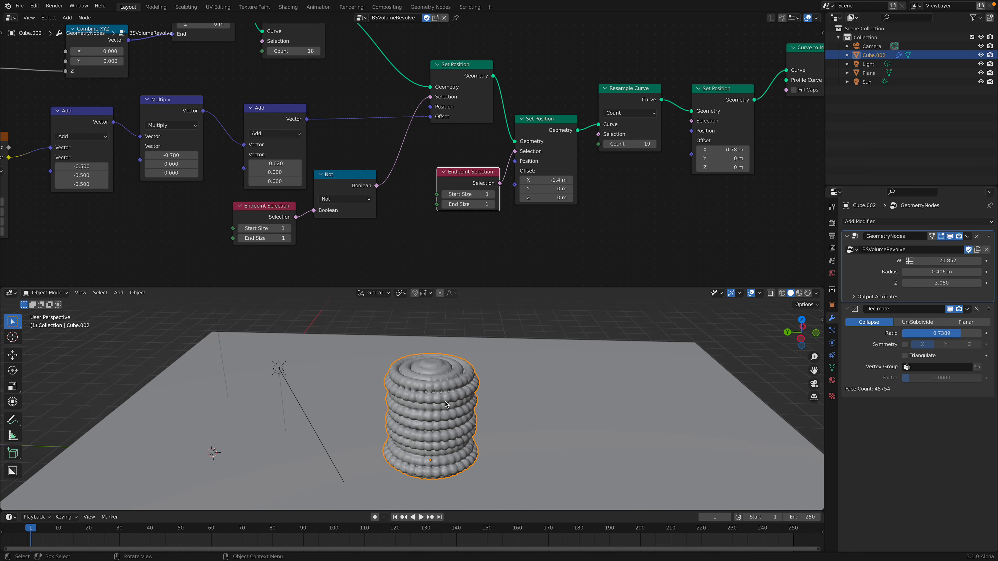
{"action": "mouse_move", "coordinate": [477, 195]}
{"action": "left_mouse_down"}
{"action": "mouse_move", "coordinate": [463, 204]}
{"action": "mouse_move", "coordinate": [489, 195]}
{"action": "left_mouse_up"}
{"action": "mouse_move", "coordinate": [507, 423]}
{"action": "middle_mouse_down"}
{"action": "mouse_move", "coordinate": [507, 382]}
{"action": "mouse_move", "coordinate": [501, 426]}
{"action": "middle_mouse_up"}
Step: Set the X offset of the second Set Position node to -1 m, check the vase base, and save the file
{"action": "middle_click_drag", "start_coordinate": [499, 196], "coordinate": [434, 216]}
{"action": "left_click_drag", "start_coordinate": [485, 198], "coordinate": [512, 199]}
{"action": "middle_click_drag", "start_coordinate": [504, 411], "coordinate": [510, 462]}
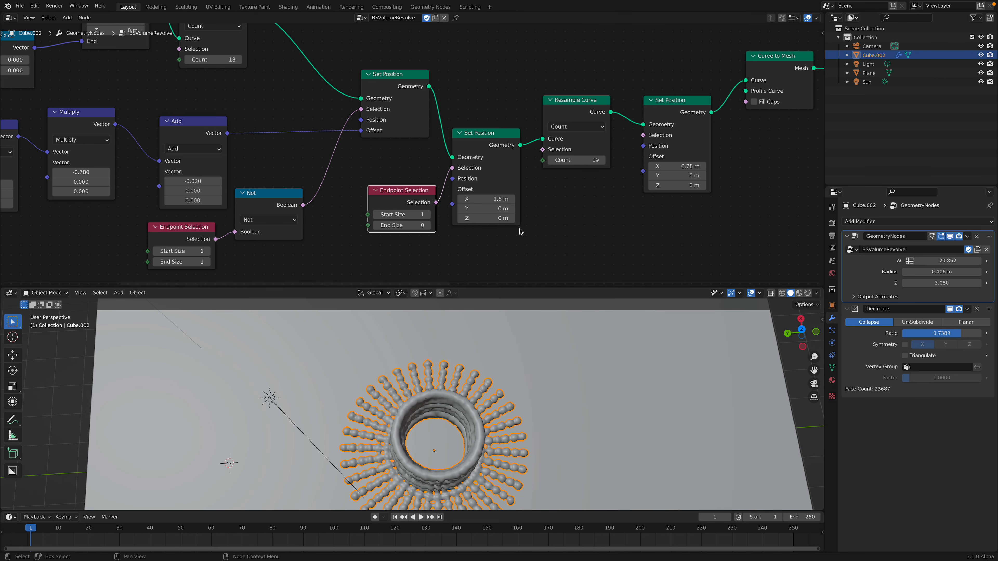
{"action": "left_click_drag", "start_coordinate": [504, 199], "coordinate": [450, 199]}
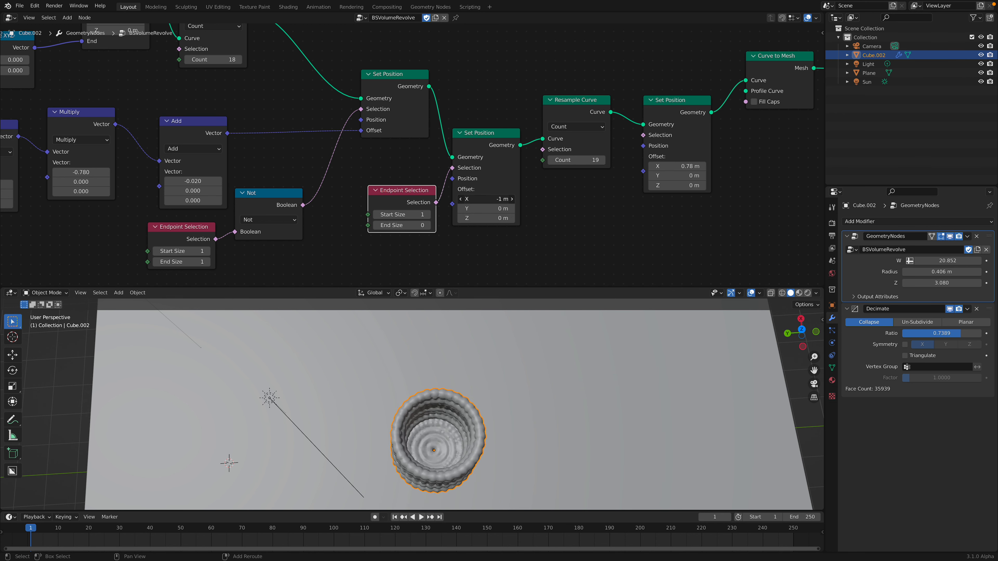
{"action": "middle_click_drag", "start_coordinate": [504, 390], "coordinate": [503, 363]}
{"action": "key", "text": "ctrl+s"}
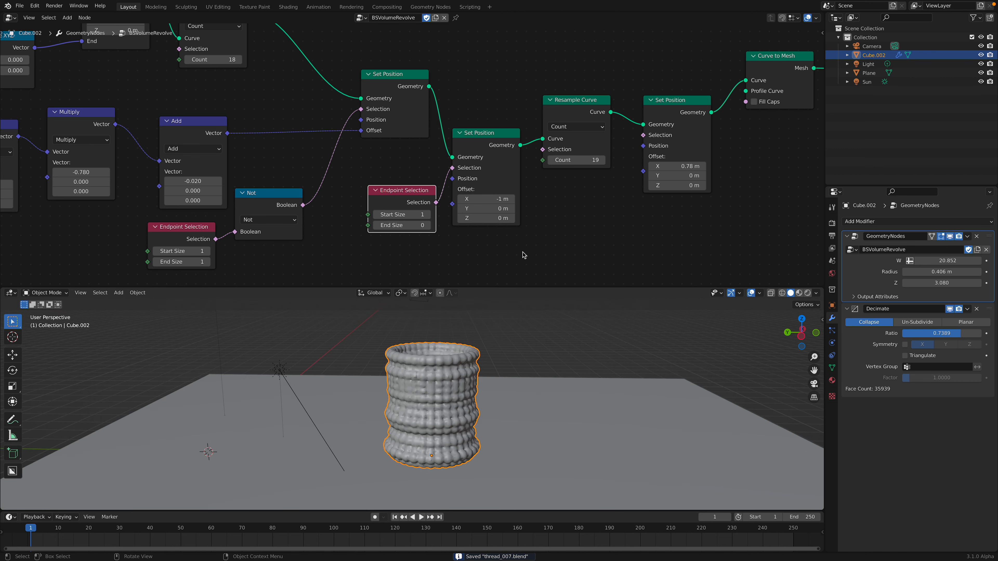
Step: Switch the Resample Curve before the last Set Position to Length mode with a length of 0.27 m, and save the file
{"action": "middle_click_drag", "start_coordinate": [586, 155], "coordinate": [515, 181]}
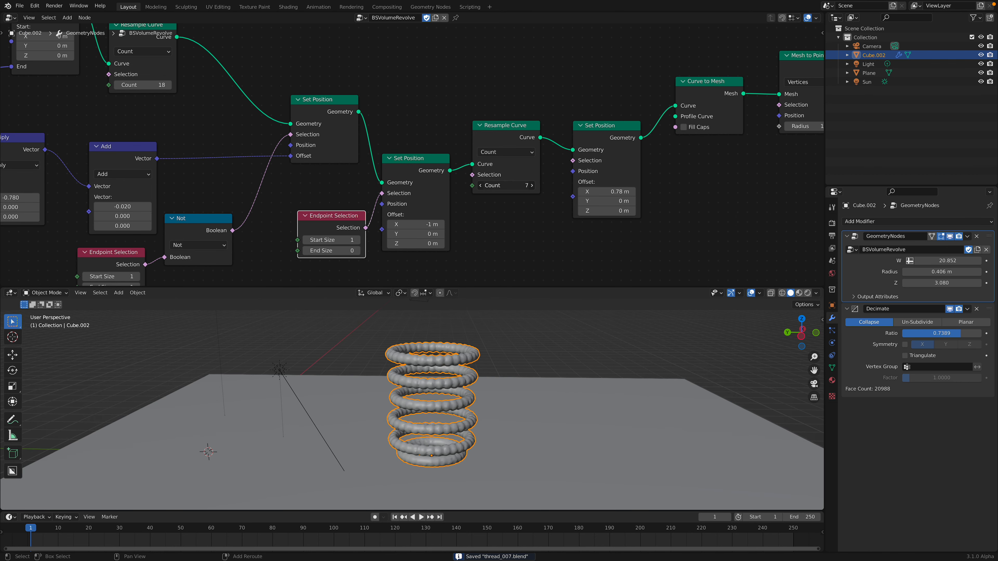
{"action": "left_click_drag", "start_coordinate": [519, 185], "coordinate": [514, 185]}
{"action": "left_click", "coordinate": [521, 153]}
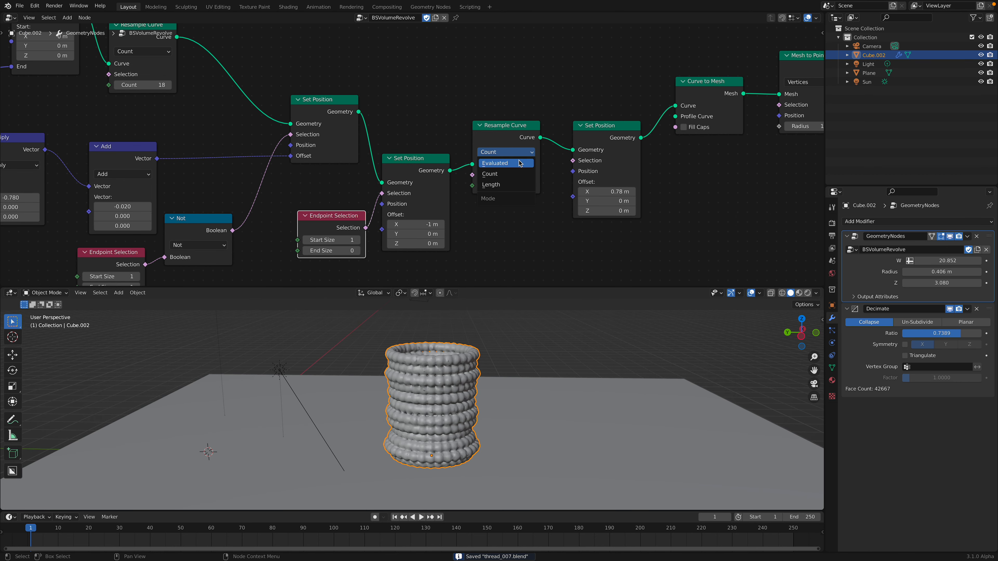
{"action": "left_click", "coordinate": [506, 184]}
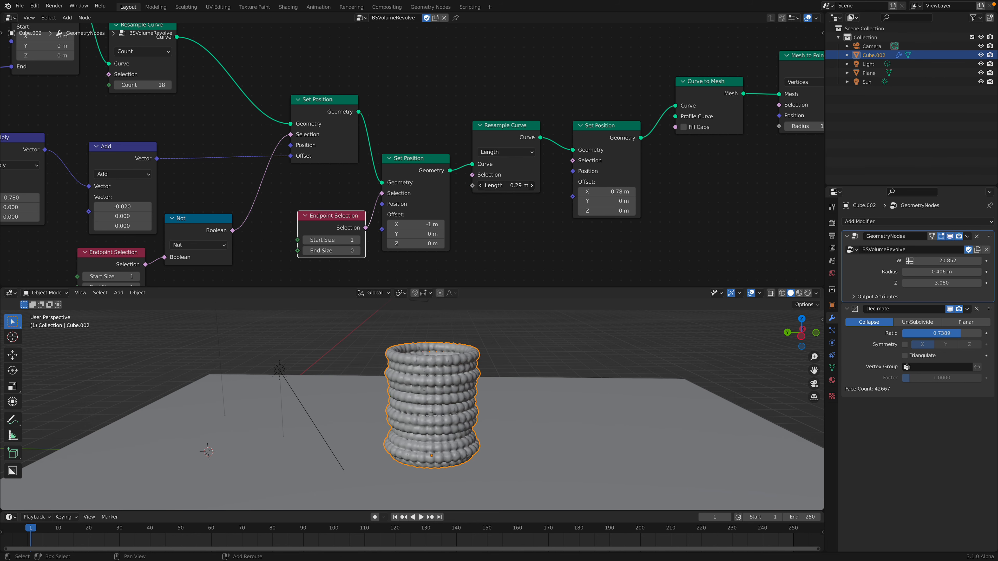
{"action": "key", "text": "ctrl+s"}
Step: Set the X offset of the Set Position node before Curve to Mesh to 0.76 m and save the file
{"action": "middle_click_drag", "start_coordinate": [624, 191], "coordinate": [515, 214]}
{"action": "left_click_drag", "start_coordinate": [511, 214], "coordinate": [539, 215]}
{"action": "middle_click_drag", "start_coordinate": [511, 214], "coordinate": [507, 260]}
{"action": "middle_click_drag", "start_coordinate": [532, 413], "coordinate": [517, 366]}
{"action": "left_click_drag", "start_coordinate": [508, 260], "coordinate": [482, 260]}
{"action": "middle_click_drag", "start_coordinate": [544, 381], "coordinate": [509, 372]}
{"action": "key", "text": "ctrl+s"}
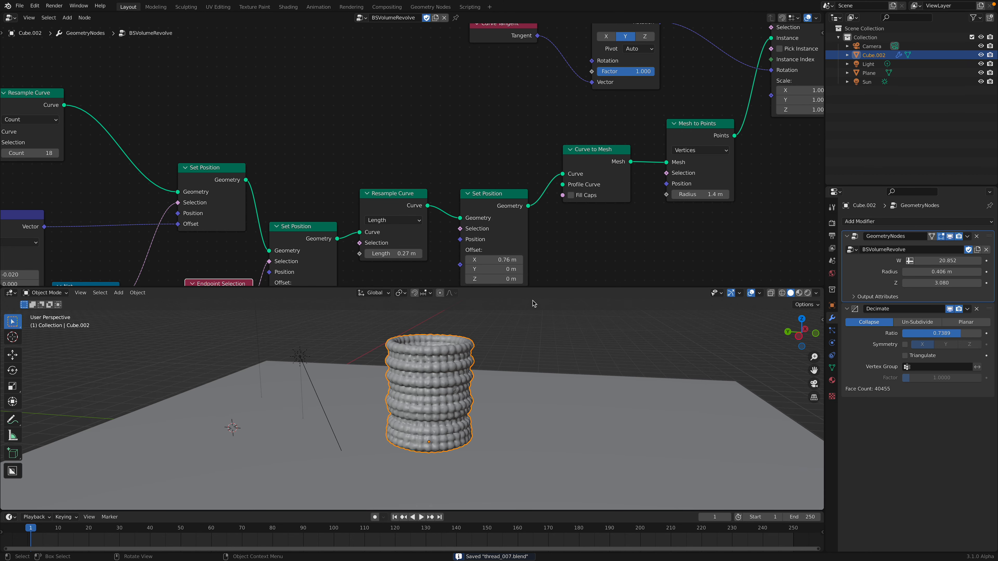
Step: Shrink the node editor slightly in favour of the 3D viewport and tidy the placement of the Curve to Mesh and Mesh to Points nodes
{"action": "left_click_drag", "start_coordinate": [536, 288], "coordinate": [537, 272]}
{"action": "middle_click_drag", "start_coordinate": [606, 177], "coordinate": [489, 230]}
{"action": "left_click_drag", "start_coordinate": [481, 201], "coordinate": [478, 201]}
{"action": "middle_click_drag", "start_coordinate": [443, 270], "coordinate": [433, 245]}
{"action": "middle_click_drag", "start_coordinate": [470, 148], "coordinate": [460, 203]}
{"action": "scroll", "coordinate": [454, 126], "scroll_direction": "down", "scroll_amount": 2}
{"action": "middle_click_drag", "start_coordinate": [453, 126], "coordinate": [442, 100]}
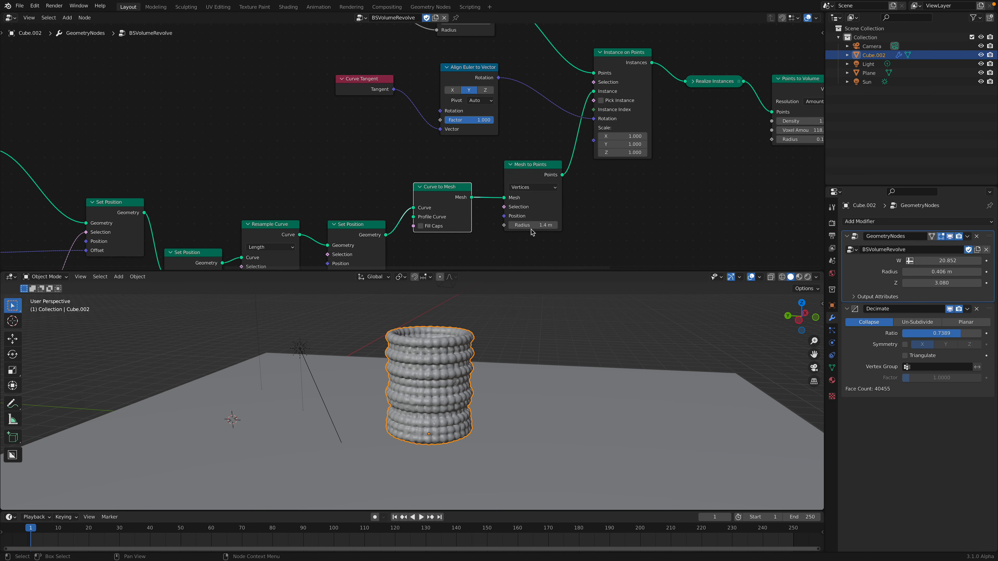
{"action": "middle_click_drag", "start_coordinate": [531, 157], "coordinate": [511, 172]}
{"action": "left_click_drag", "start_coordinate": [512, 178], "coordinate": [510, 172]}
Step: Set the Curve Circle's Resolution to 50 and check the rings of the vase
{"action": "middle_click_drag", "start_coordinate": [464, 124], "coordinate": [416, 188]}
{"action": "key", "text": "Return"}
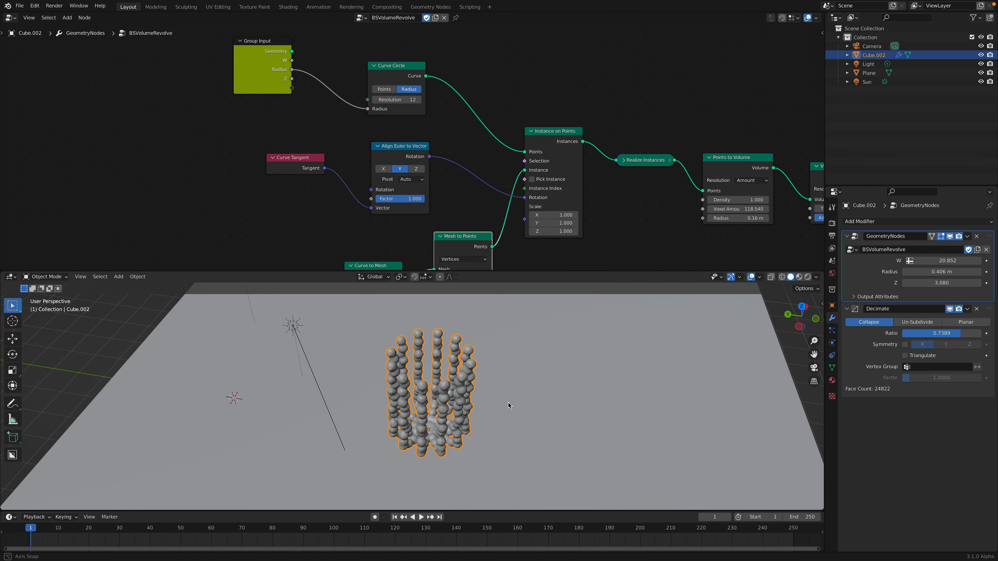
{"action": "left_click_drag", "start_coordinate": [396, 100], "coordinate": [417, 100]}
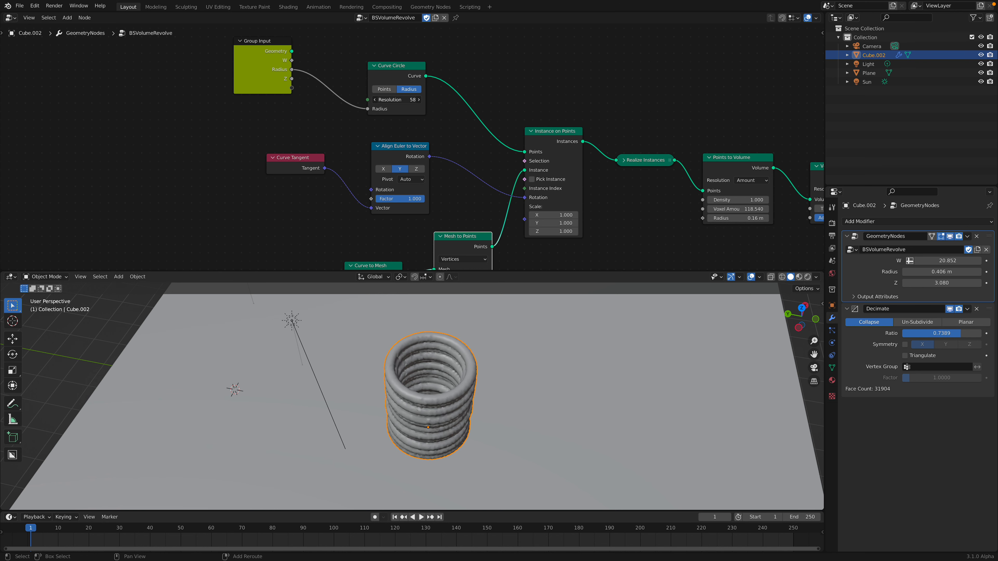
{"action": "middle_click_drag", "start_coordinate": [511, 398], "coordinate": [523, 378]}
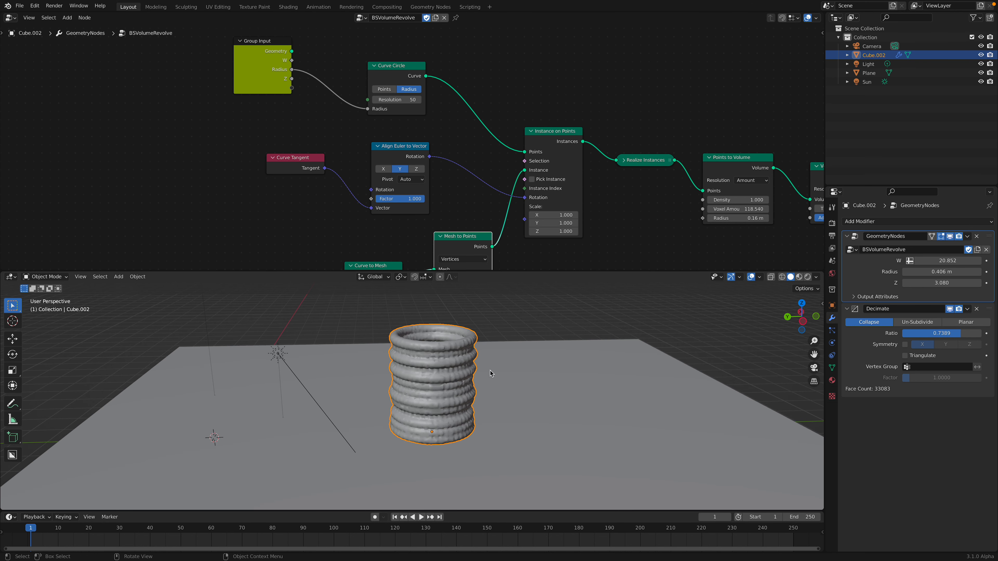
Step: Set the Mesh to Points Radius to 1.9 m and the Points to Volume Density to 0.360
{"action": "middle_click_drag", "start_coordinate": [557, 212], "coordinate": [458, 153]}
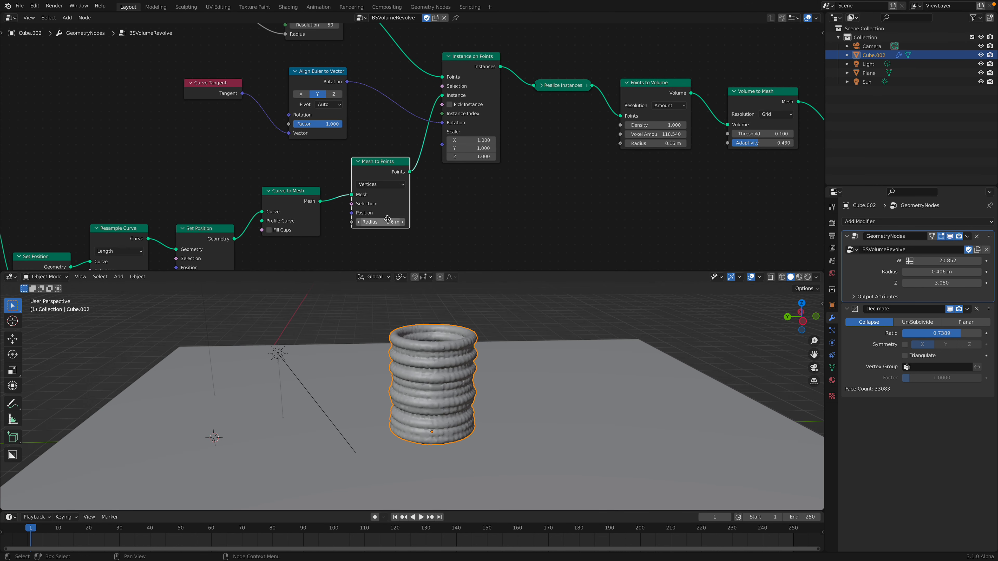
{"action": "middle_click_drag", "start_coordinate": [613, 182], "coordinate": [485, 210]}
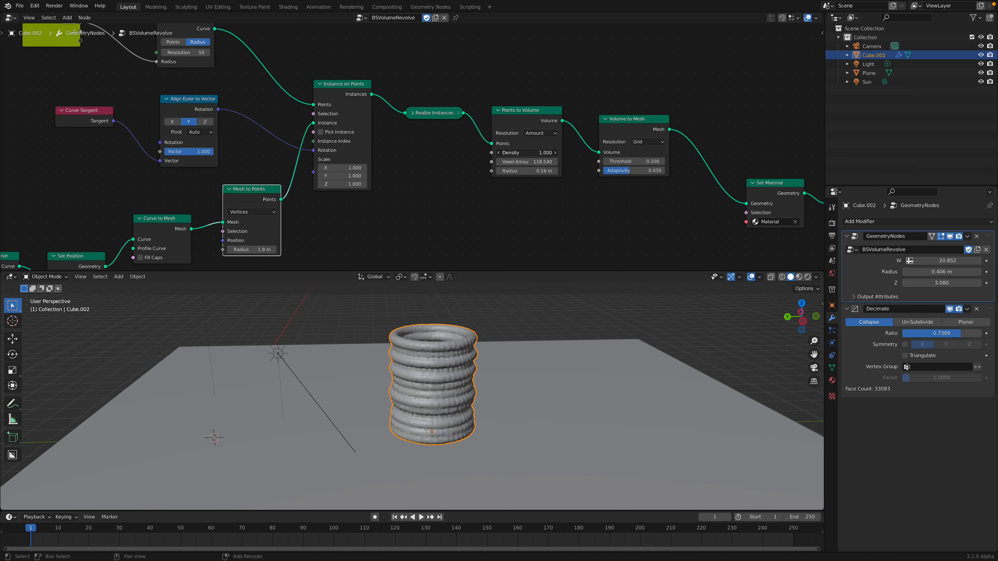
{"action": "left_click_drag", "start_coordinate": [544, 152], "coordinate": [500, 152], "text": "shift"}
{"action": "key", "text": "Return"}
{"action": "middle_click_drag", "start_coordinate": [525, 357], "coordinate": [526, 378]}
{"action": "scroll", "coordinate": [525, 376], "scroll_direction": "up", "scroll_amount": 1}
{"action": "left_click_drag", "start_coordinate": [527, 171], "coordinate": [527, 171]}
{"action": "mouse_move", "coordinate": [527, 369]}
{"action": "middle_mouse_down"}
{"action": "mouse_move", "coordinate": [526, 421]}
{"action": "mouse_move", "coordinate": [528, 386]}
{"action": "middle_mouse_up"}
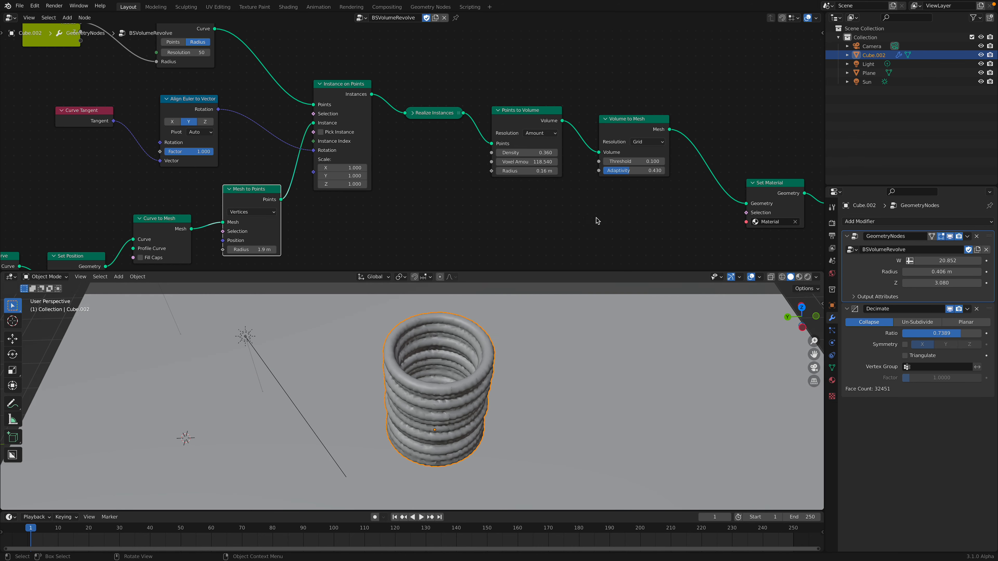
Step: Set the Volume to Mesh Adaptivity to 1.000 and check the smoothed vase surface
{"action": "left_click_drag", "start_coordinate": [629, 170], "coordinate": [664, 170]}
{"action": "middle_click_drag", "start_coordinate": [581, 322], "coordinate": [568, 355]}
{"action": "left_click_drag", "start_coordinate": [653, 170], "coordinate": [680, 173]}
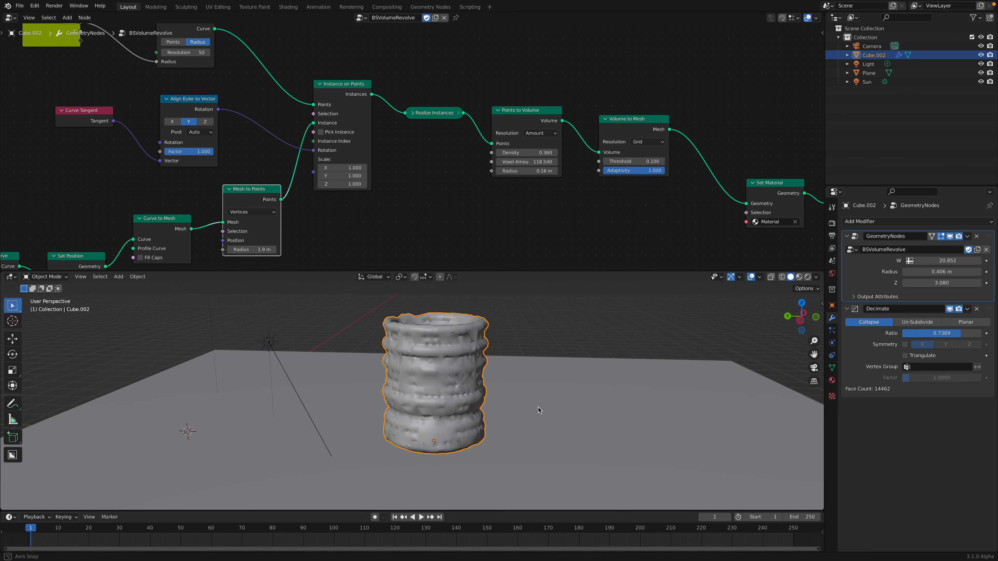
{"action": "middle_click_drag", "start_coordinate": [538, 405], "coordinate": [448, 353]}
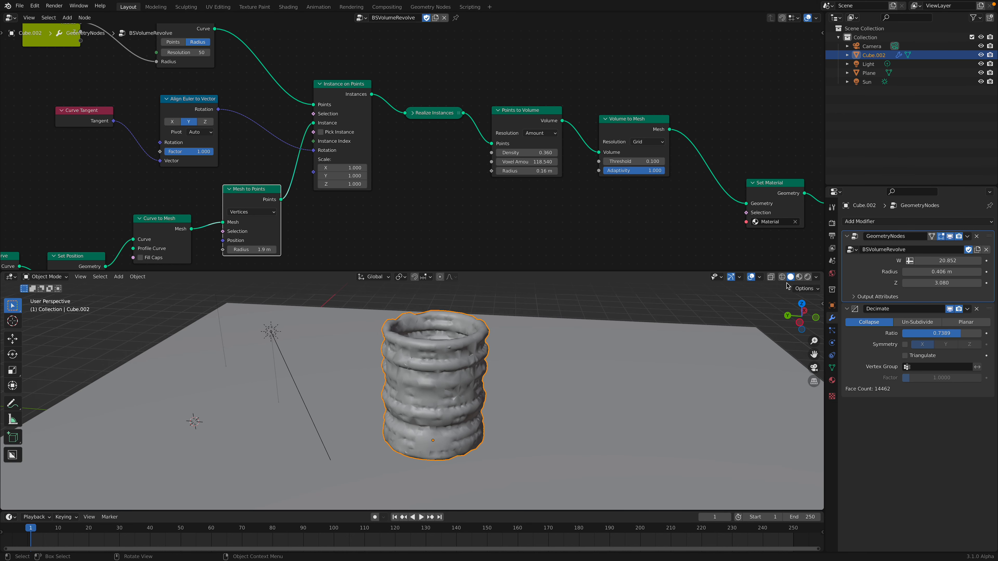
Step: Switch the viewport to rendered shading, save the file, and inspect the glazed vase from several angles
{"action": "left_click", "coordinate": [806, 277]}
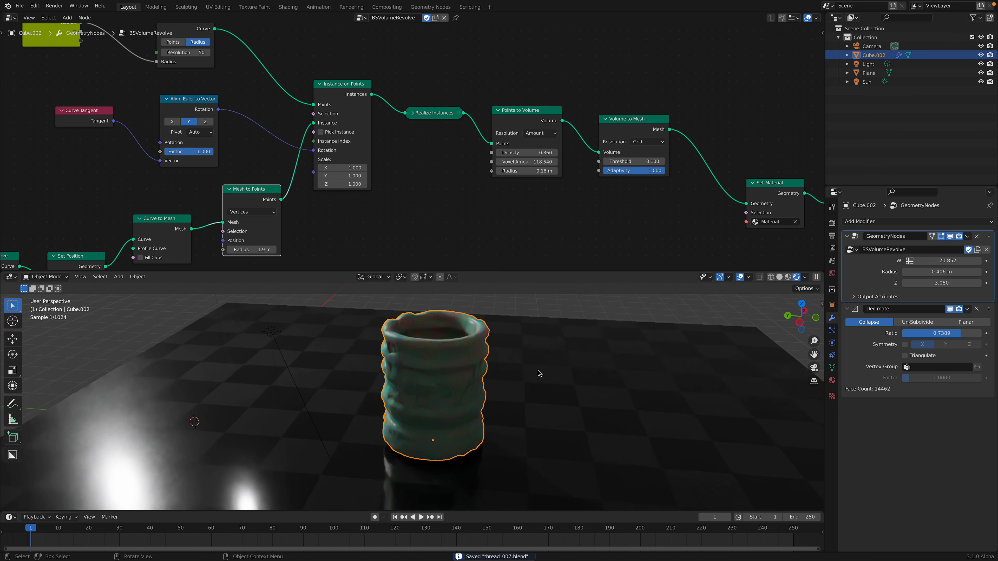
{"action": "middle_click_drag", "start_coordinate": [529, 388], "coordinate": [553, 369]}
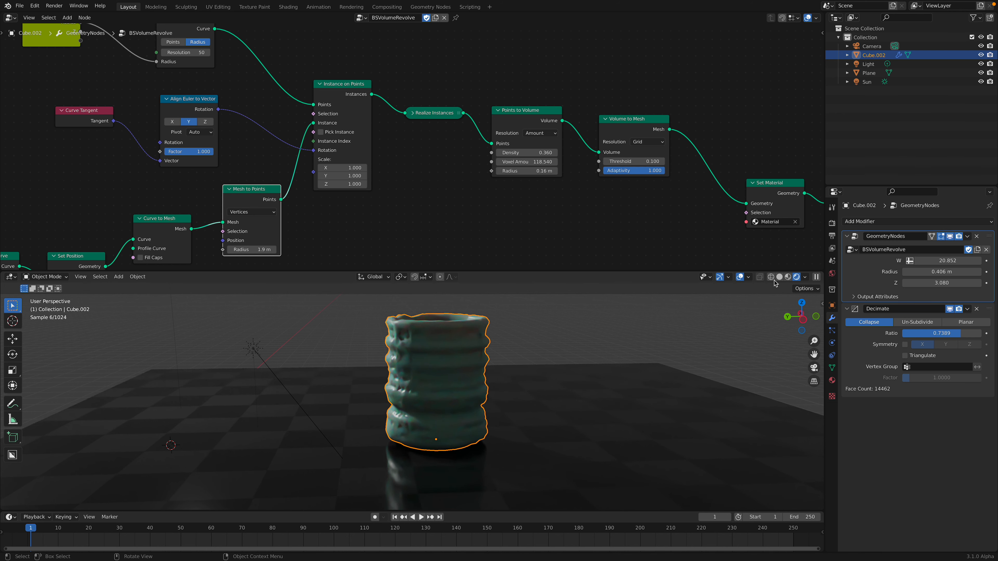
{"action": "middle_click_drag", "start_coordinate": [751, 260], "coordinate": [680, 246]}
{"action": "scroll", "coordinate": [584, 341], "scroll_direction": "up", "scroll_amount": 2}
{"action": "middle_click_drag", "start_coordinate": [590, 361], "coordinate": [598, 378]}
{"action": "scroll", "coordinate": [703, 366], "scroll_direction": "down", "scroll_amount": 1}
Step: Set the Decimate modifier's Ratio to 0.4389
{"action": "left_click_drag", "start_coordinate": [950, 334], "coordinate": [937, 333]}
{"action": "mouse_move", "coordinate": [686, 347]}
{"action": "middle_mouse_down"}
{"action": "mouse_move", "coordinate": [624, 364]}
{"action": "mouse_move", "coordinate": [688, 340]}
{"action": "middle_mouse_up"}
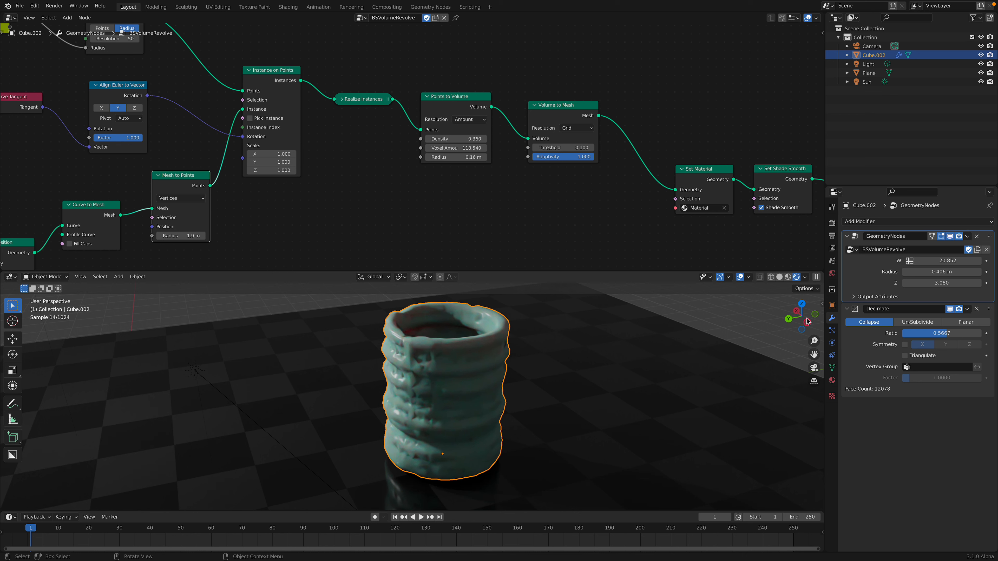
{"action": "mouse_move", "coordinate": [948, 333]}
{"action": "left_mouse_down"}
{"action": "mouse_move", "coordinate": [966, 333]}
{"action": "mouse_move", "coordinate": [937, 333]}
{"action": "left_mouse_up"}
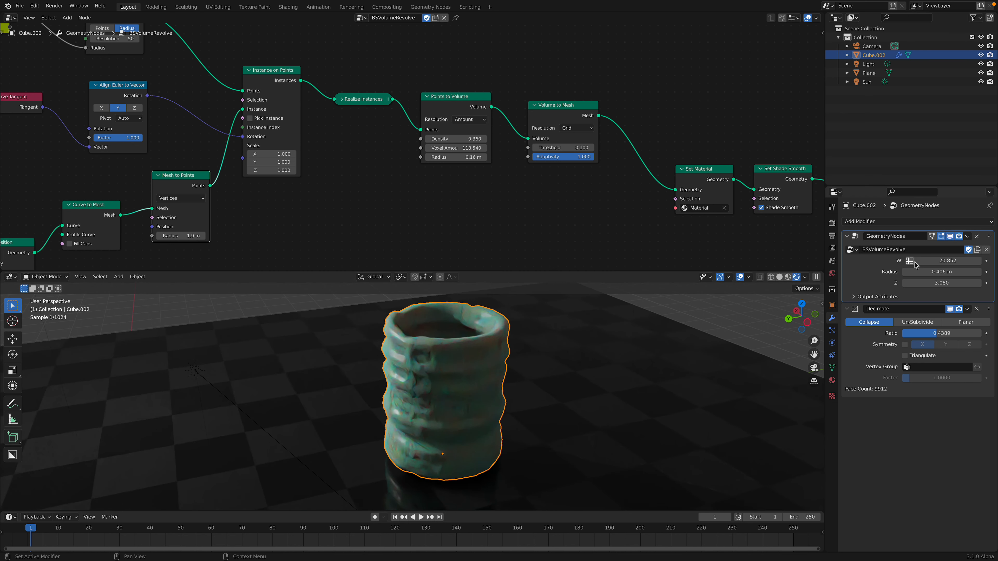
Step: Set the modifier inputs W to -0.160, Radius to 1.03 m and Z to 3.820, deselect the vase, and save the file
{"action": "left_click_drag", "start_coordinate": [946, 261], "coordinate": [959, 261]}
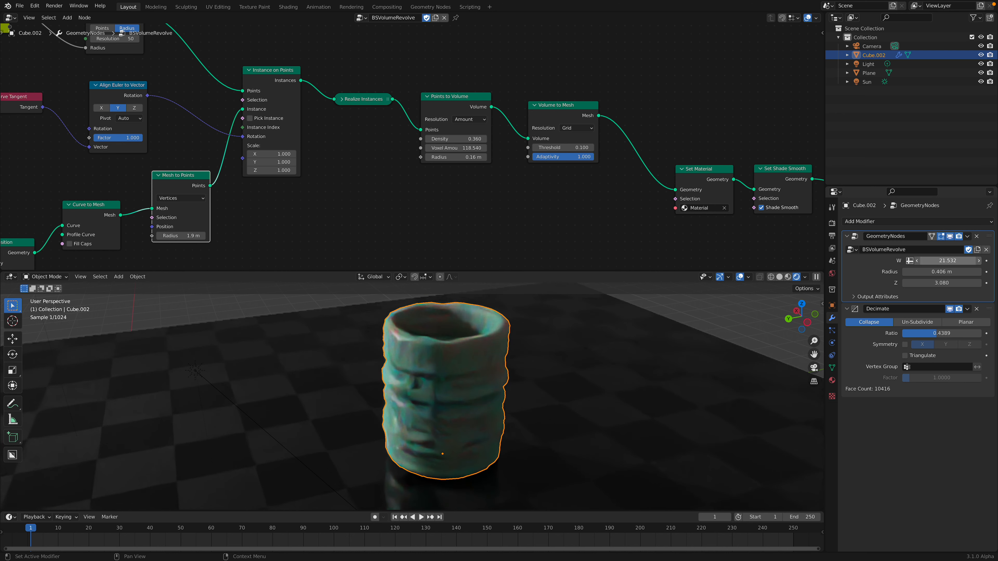
{"action": "key", "text": "Return"}
{"action": "scroll", "coordinate": [649, 346], "scroll_direction": "down", "scroll_amount": 3}
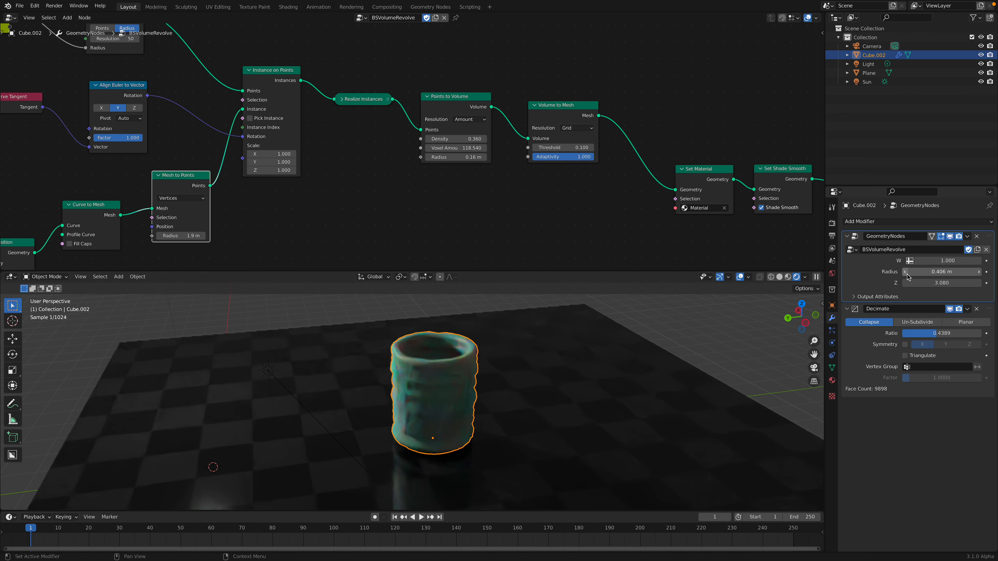
{"action": "mouse_move", "coordinate": [942, 271]}
{"action": "left_mouse_down"}
{"action": "mouse_move", "coordinate": [967, 272]}
{"action": "mouse_move", "coordinate": [920, 272]}
{"action": "mouse_move", "coordinate": [974, 283]}
{"action": "mouse_move", "coordinate": [916, 260]}
{"action": "mouse_move", "coordinate": [974, 272]}
{"action": "mouse_move", "coordinate": [959, 272]}
{"action": "left_mouse_up"}
{"action": "left_click", "coordinate": [721, 316]}
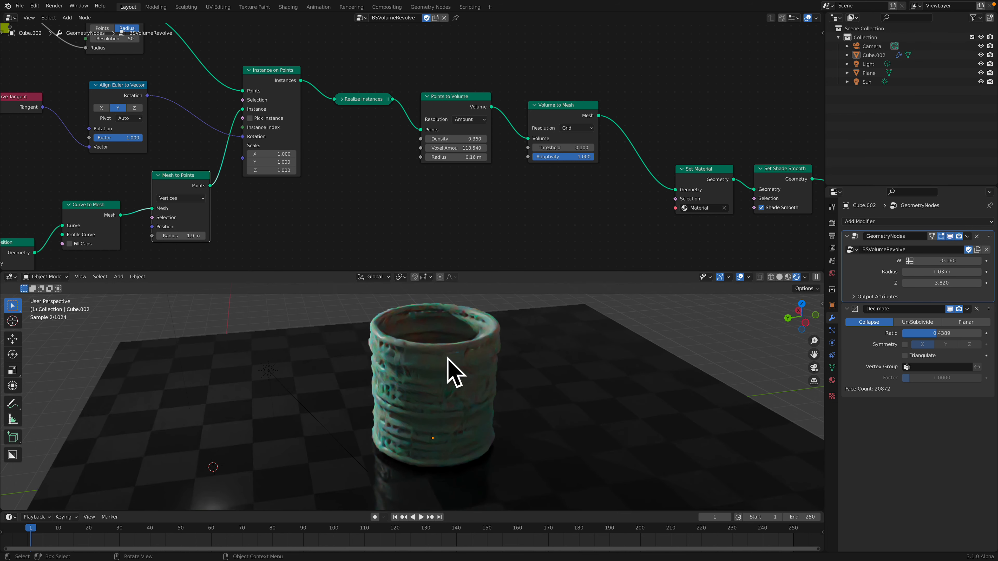
{"action": "middle_click_drag", "start_coordinate": [474, 385], "coordinate": [448, 388]}
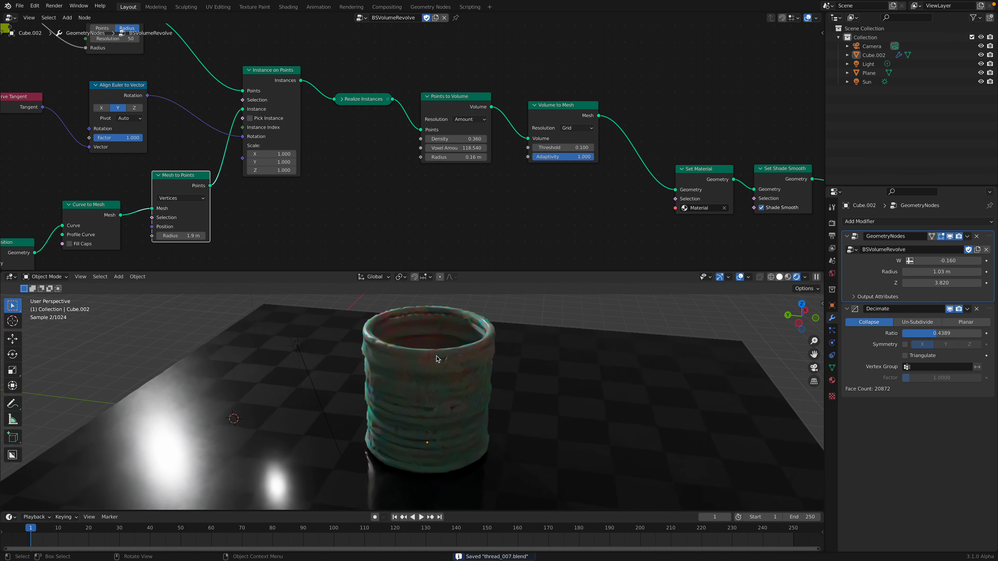
Step: Return the viewport to solid shading and view the vase surface
{"action": "key", "text": "z"}
{"action": "middle_click_drag", "start_coordinate": [498, 357], "coordinate": [535, 357]}
{"action": "scroll", "coordinate": [430, 121], "scroll_direction": "down", "scroll_amount": 2}
{"action": "scroll", "coordinate": [400, 98], "scroll_direction": "up", "scroll_amount": 4}
{"action": "middle_click_drag", "start_coordinate": [279, 27], "coordinate": [383, 8]}
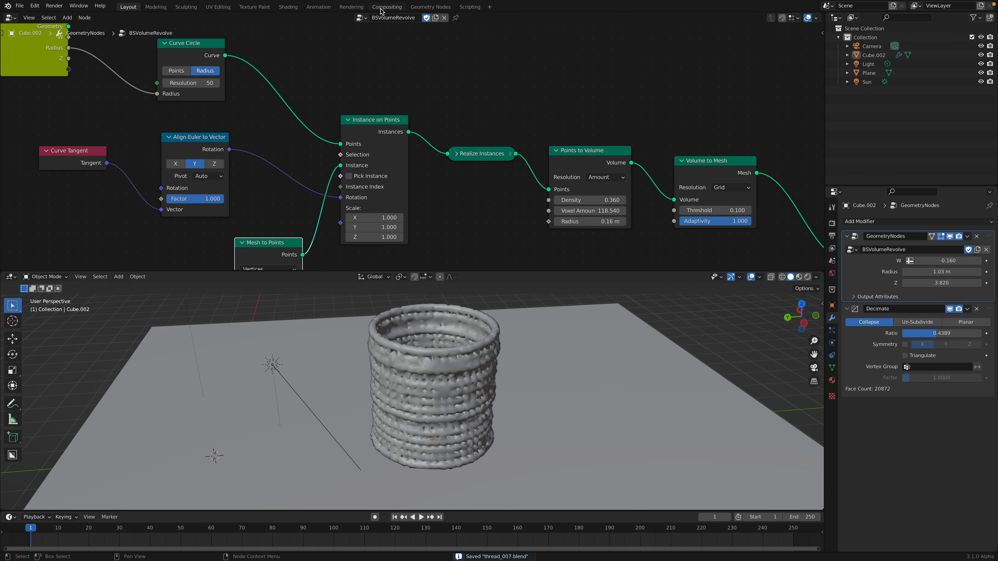
{"action": "scroll", "coordinate": [456, 79], "scroll_direction": "down", "scroll_amount": 2}
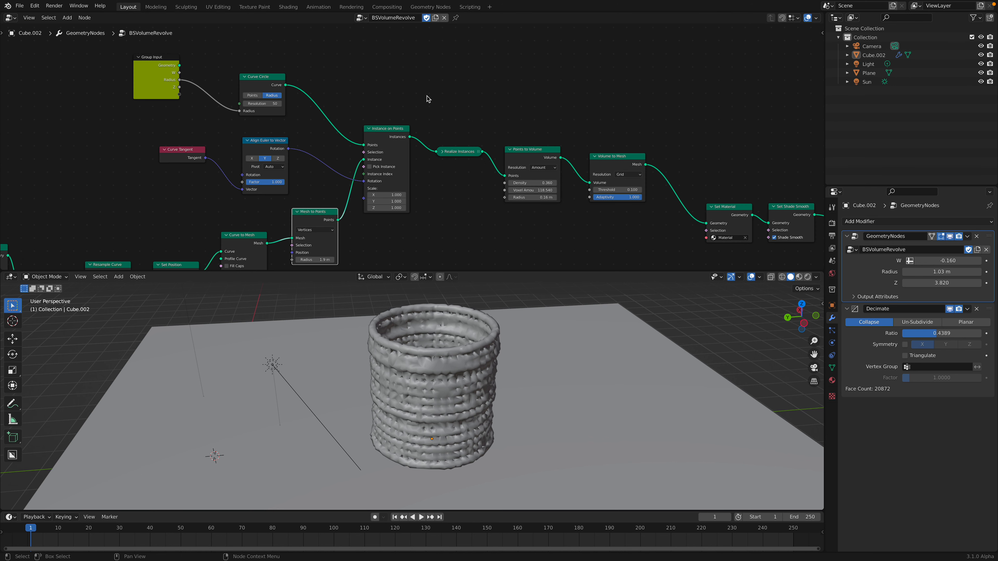
{"action": "scroll", "coordinate": [457, 80], "scroll_direction": "up", "scroll_amount": 1}
{"action": "key", "text": "shift+a"}
{"action": "type", "text": "revo"}
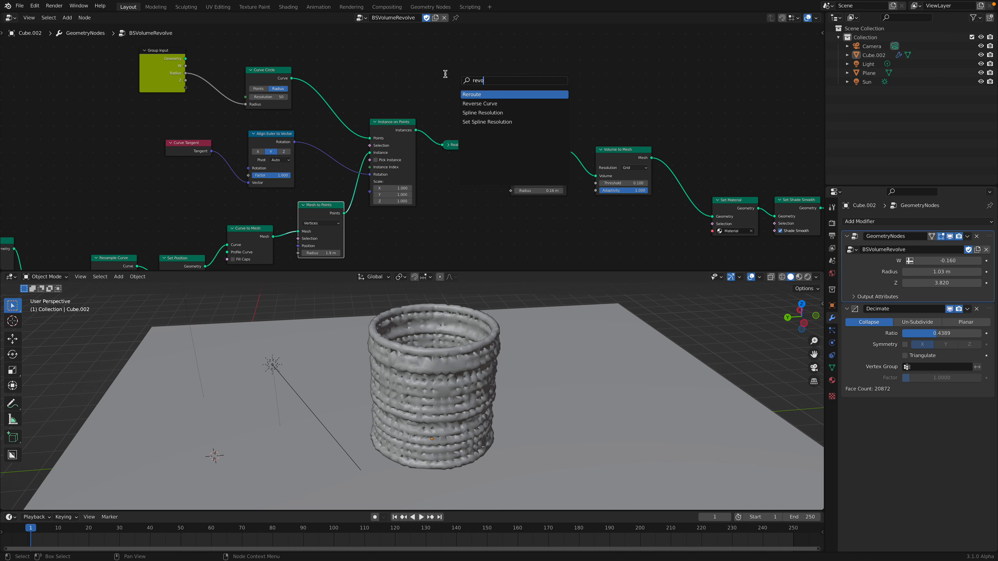
{"action": "key", "text": "Escape"}
{"action": "left_click", "coordinate": [905, 222]}
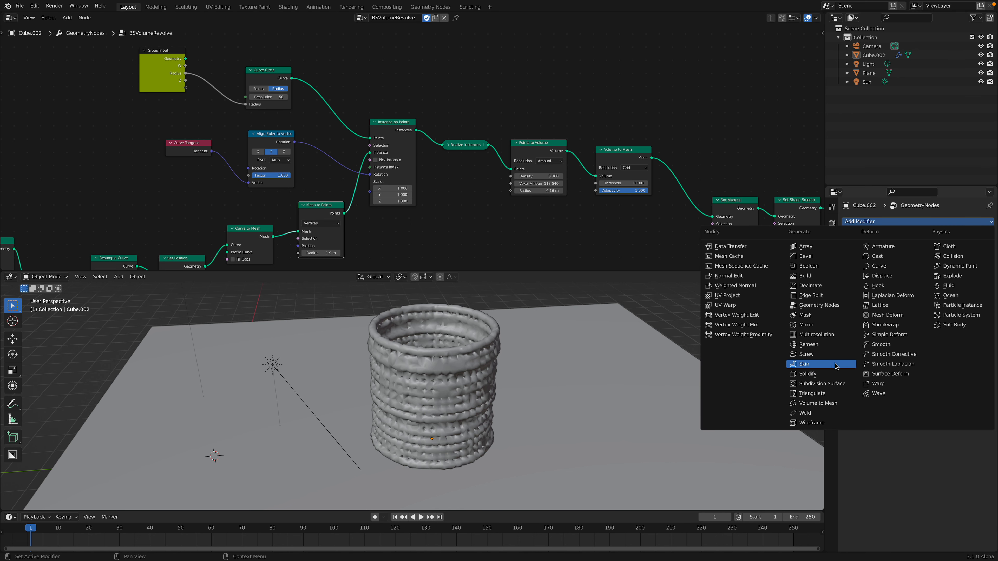
{"action": "middle_click_drag", "start_coordinate": [533, 322], "coordinate": [517, 317]}
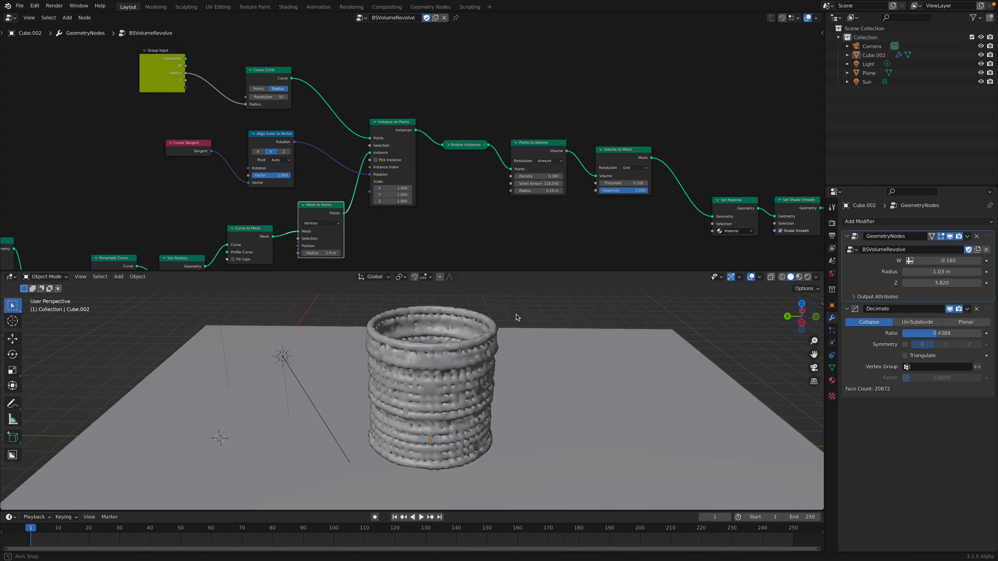
{"action": "scroll", "coordinate": [370, 122], "scroll_direction": "down", "scroll_amount": 2}
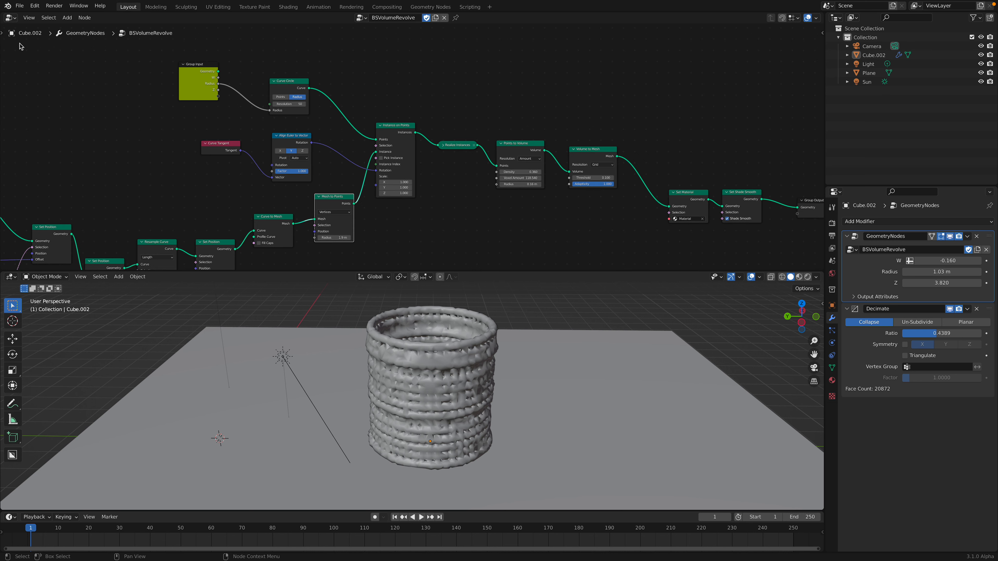
Step: Open the recent file thread_005.blend and view its row of five pots from above
{"action": "left_click", "coordinate": [19, 5]}
{"action": "mouse_move", "coordinate": [39, 35]}
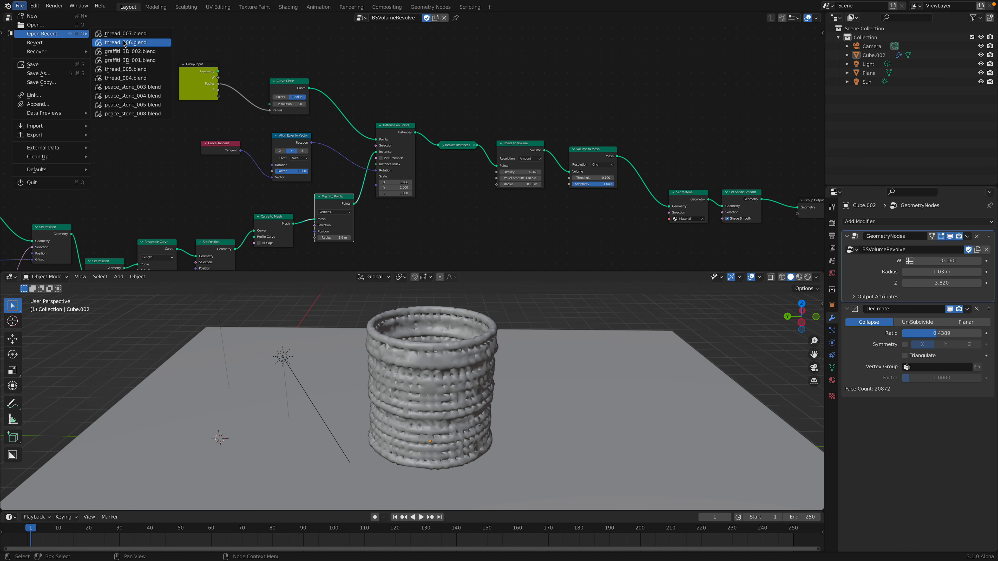
{"action": "left_click", "coordinate": [130, 69]}
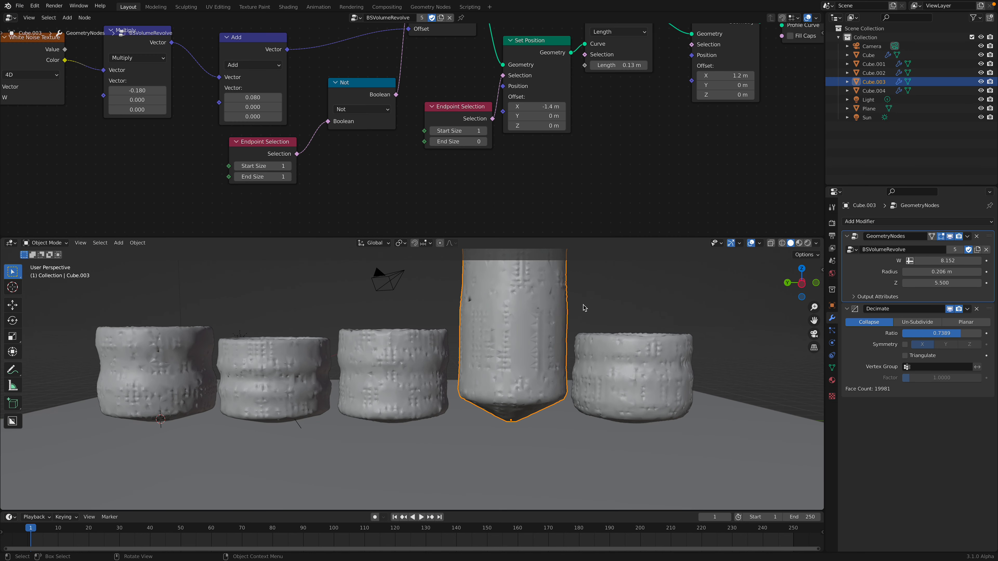
{"action": "scroll", "coordinate": [618, 339], "scroll_direction": "down", "scroll_amount": 3}
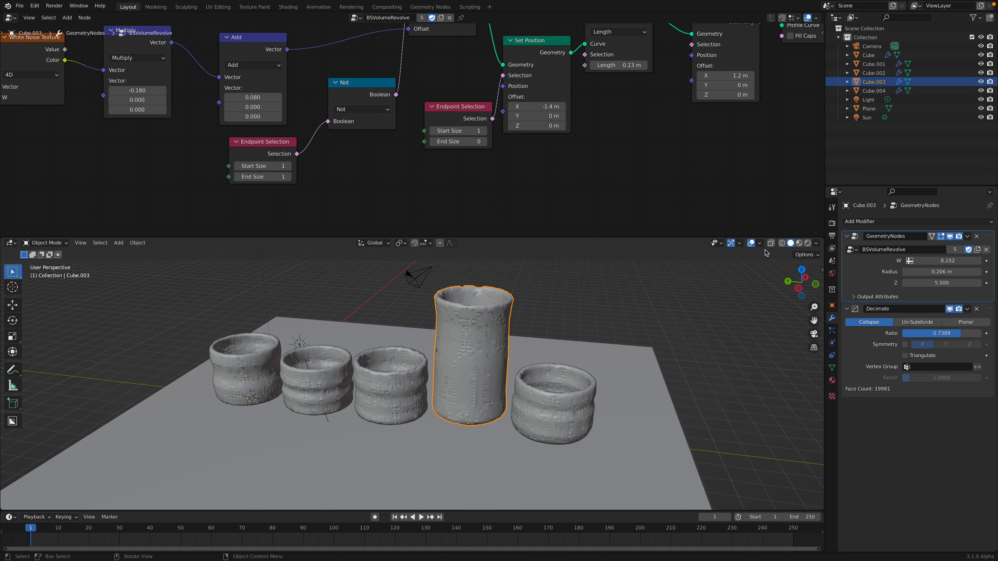
Step: Switch the viewport to rendered shading and set the scene's render engine to Cycles
{"action": "left_click", "coordinate": [807, 244]}
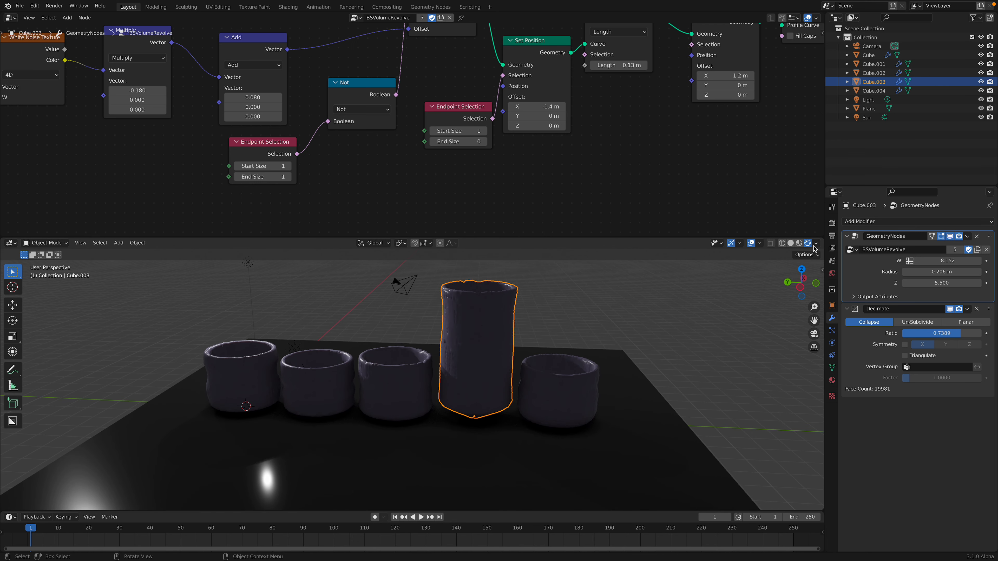
{"action": "left_click", "coordinate": [800, 244]}
{"action": "left_click", "coordinate": [807, 243]}
{"action": "left_click", "coordinate": [831, 223]}
{"action": "left_click", "coordinate": [948, 221]}
{"action": "left_click", "coordinate": [922, 253]}
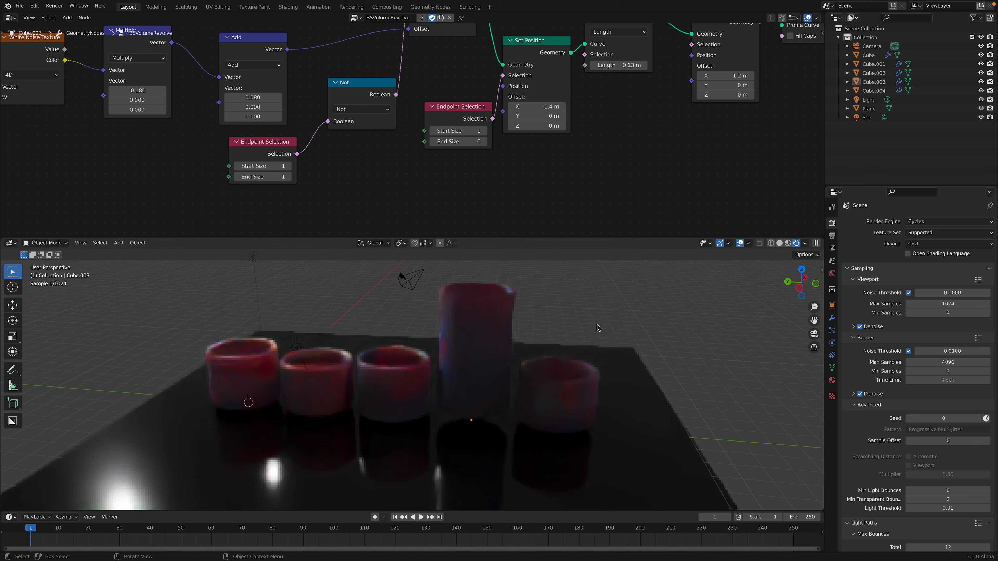
Step: Set the pot material's Subsurface to 0.419, its Subsurface Color to yellow and its Base Color to olive green
{"action": "left_click", "coordinate": [832, 380]}
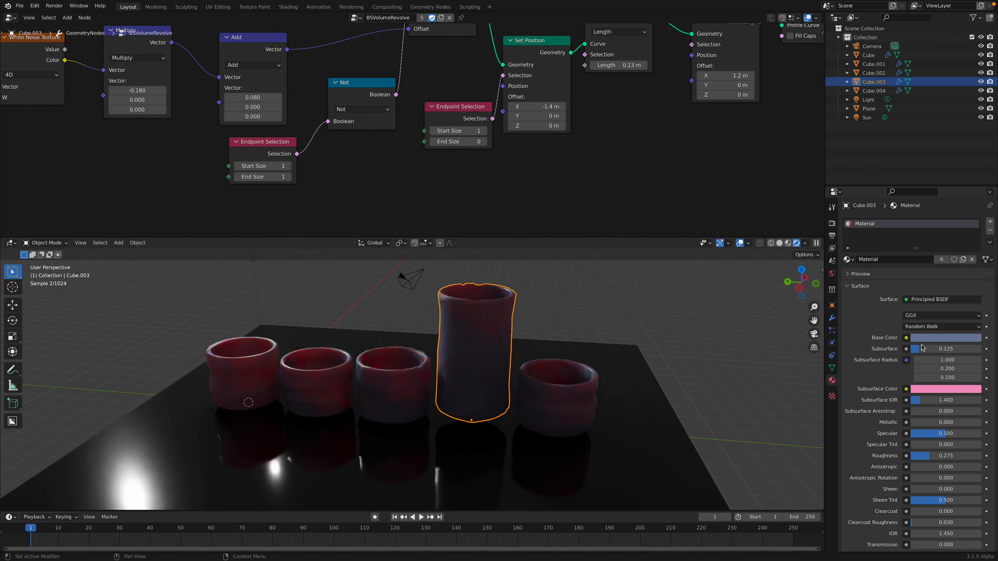
{"action": "mouse_move", "coordinate": [928, 349]}
{"action": "left_mouse_down"}
{"action": "mouse_move", "coordinate": [916, 349]}
{"action": "mouse_move", "coordinate": [962, 349]}
{"action": "mouse_move", "coordinate": [942, 349]}
{"action": "left_mouse_up"}
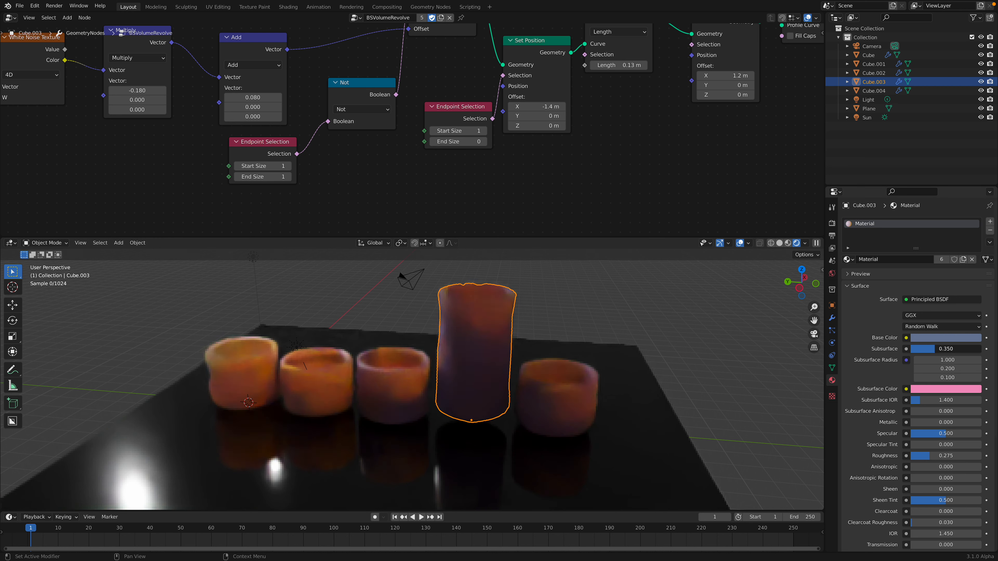
{"action": "left_click", "coordinate": [945, 389]}
{"action": "left_click_drag", "start_coordinate": [938, 309], "coordinate": [954, 307]}
{"action": "left_click", "coordinate": [923, 339]}
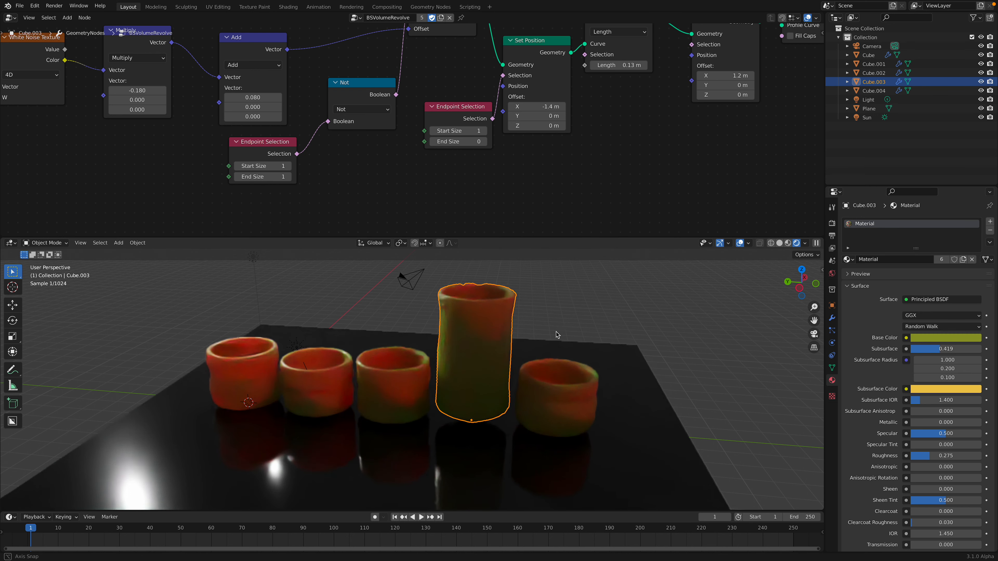
Step: Delete the White Noise Texture node from the BSVolumeRevolve tree
{"action": "middle_click_drag", "start_coordinate": [556, 335], "coordinate": [556, 339]}
{"action": "scroll", "coordinate": [158, 142], "scroll_direction": "down", "scroll_amount": 4}
{"action": "middle_click_drag", "start_coordinate": [157, 142], "coordinate": [311, 164]}
{"action": "scroll", "coordinate": [311, 164], "scroll_direction": "up", "scroll_amount": 2}
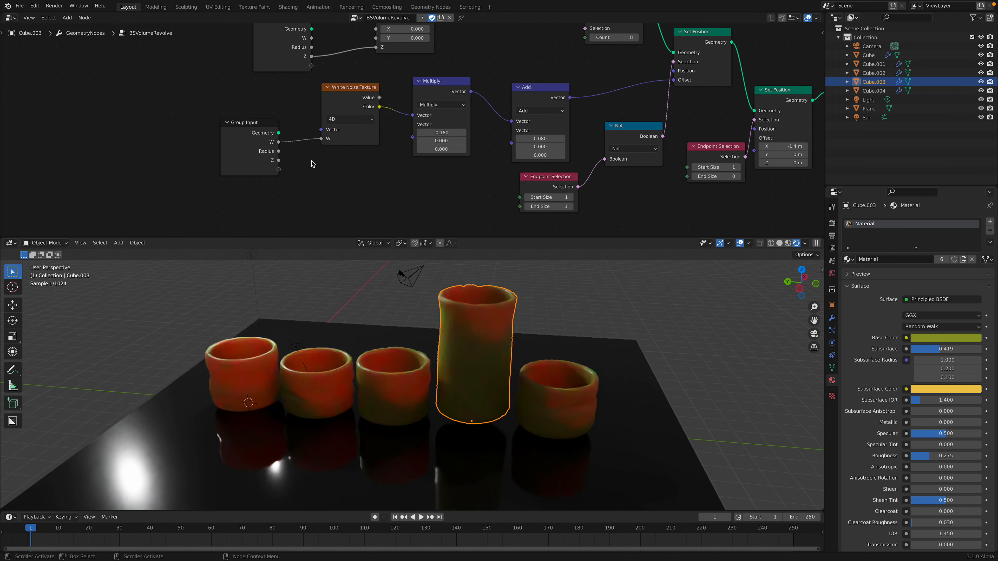
{"action": "scroll", "coordinate": [320, 156], "scroll_direction": "up", "scroll_amount": 1}
{"action": "left_click", "coordinate": [328, 102]}
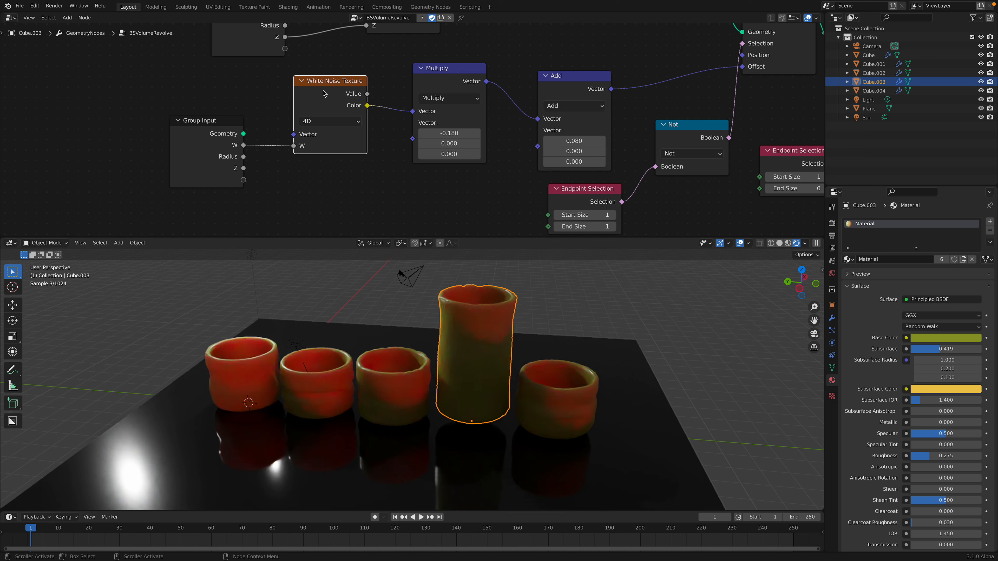
{"action": "left_click_drag", "start_coordinate": [321, 88], "coordinate": [316, 87]}
{"action": "key", "text": "x"}
Step: Add a 4D Noise Texture node, with the Group Input's W feeding its W and its Color feeding the Multiply node
{"action": "key", "text": "shift+a"}
{"action": "type", "text": "s"}
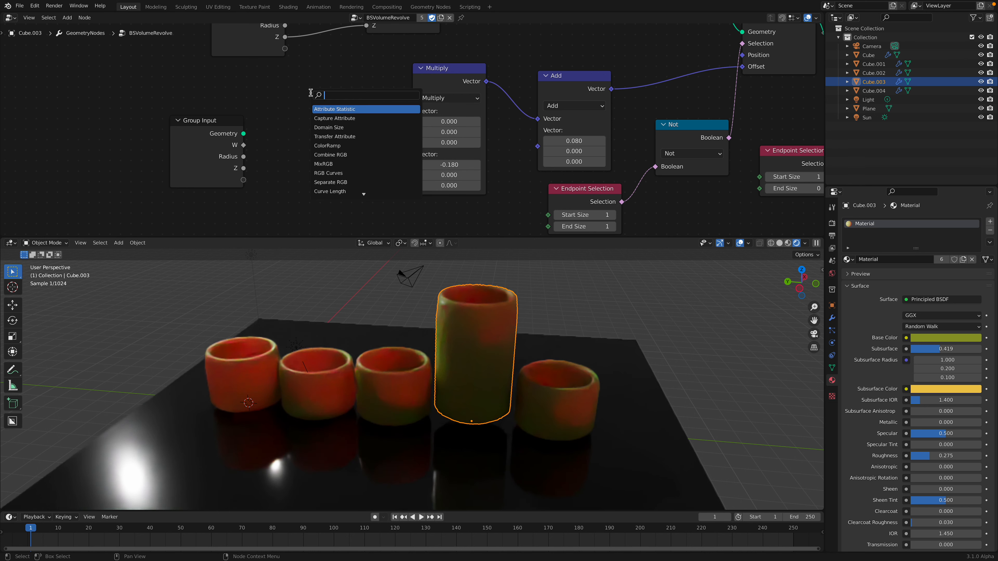
{"action": "type", "text": "noise"}
{"action": "key", "text": "Down"}
{"action": "key", "text": "Return"}
{"action": "left_click", "coordinate": [295, 95]}
{"action": "left_click", "coordinate": [326, 132]}
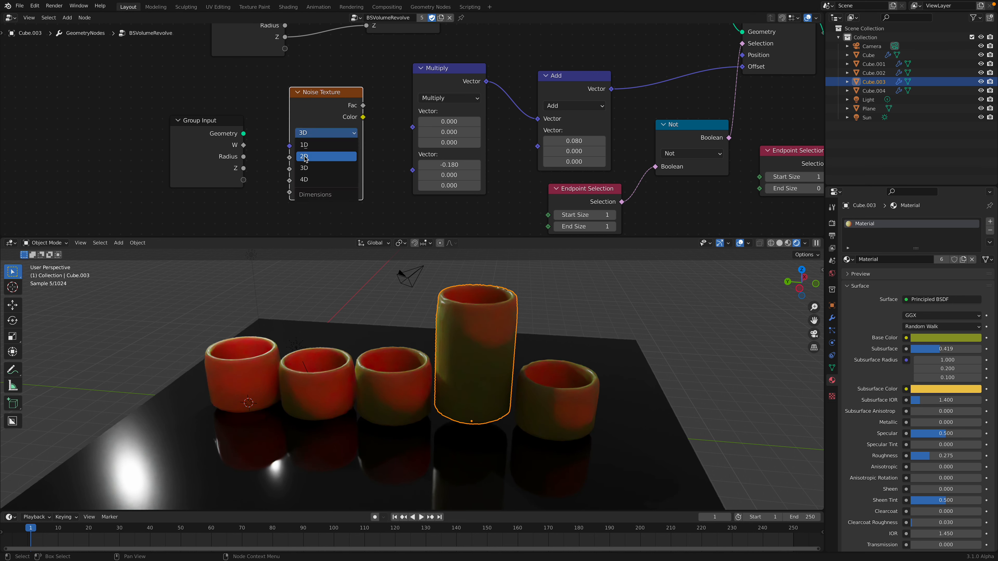
{"action": "left_click", "coordinate": [304, 180]}
{"action": "left_click_drag", "start_coordinate": [288, 160], "coordinate": [289, 158]}
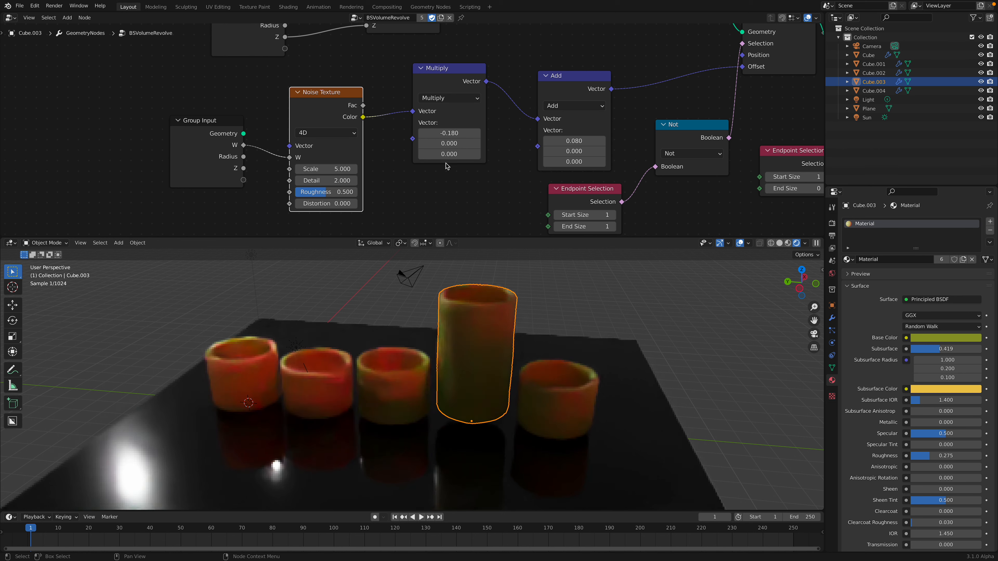
Step: Set the Multiply node's X factor to -0.580 and inspect the pots in solid shading
{"action": "mouse_move", "coordinate": [449, 134]}
{"action": "left_mouse_down"}
{"action": "mouse_move", "coordinate": [469, 133]}
{"action": "mouse_move", "coordinate": [450, 133]}
{"action": "left_mouse_up"}
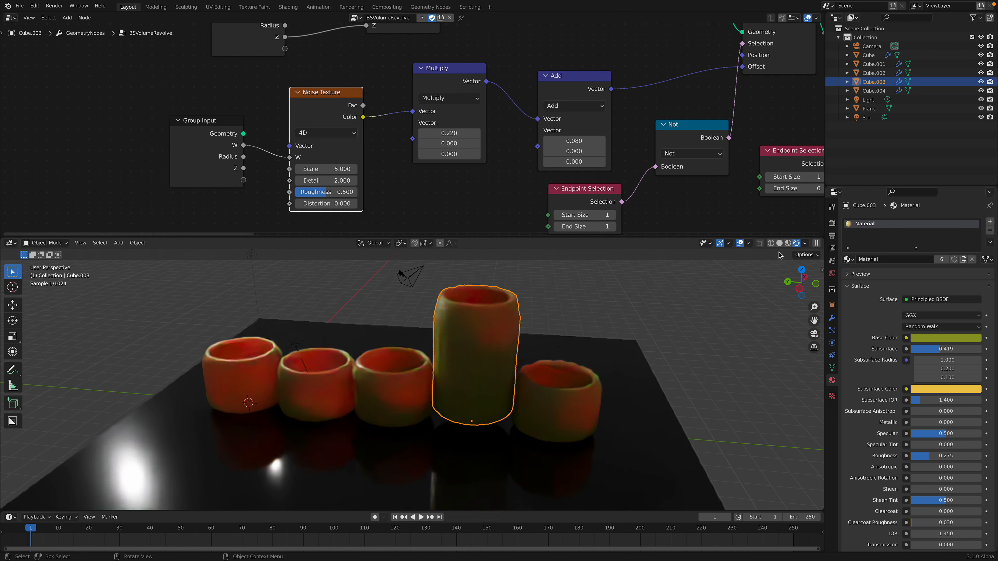
{"action": "left_click", "coordinate": [779, 243]}
{"action": "mouse_move", "coordinate": [449, 133]}
{"action": "left_mouse_down"}
{"action": "mouse_move", "coordinate": [463, 133]}
{"action": "mouse_move", "coordinate": [434, 133]}
{"action": "left_mouse_up"}
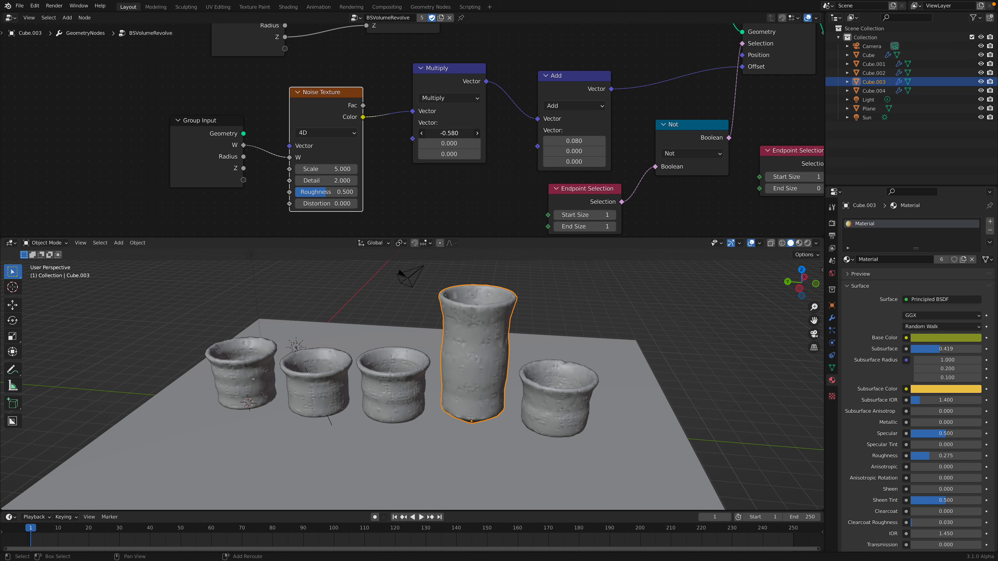
Step: Make room after the Noise Texture and insert a duplicate of the Add node between it and the Multiply node
{"action": "left_click_drag", "start_coordinate": [181, 121], "coordinate": [100, 119]}
{"action": "left_click_drag", "start_coordinate": [314, 92], "coordinate": [223, 101]}
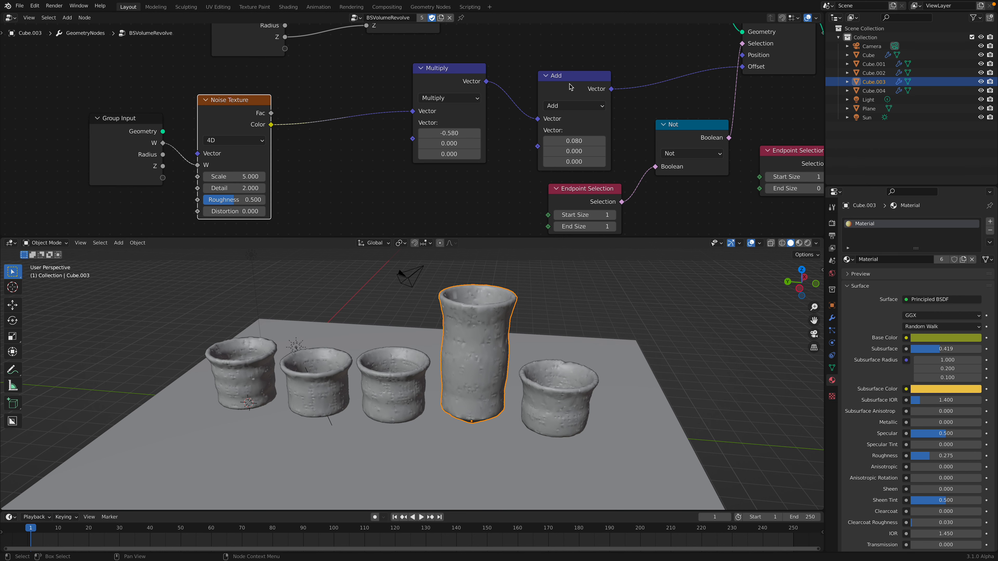
{"action": "left_click", "coordinate": [579, 86]}
{"action": "key", "text": "shift+d"}
{"action": "left_click", "coordinate": [360, 151]}
{"action": "middle_click_drag", "start_coordinate": [355, 172], "coordinate": [365, 135]}
{"action": "scroll", "coordinate": [361, 132], "scroll_direction": "down", "scroll_amount": 2}
{"action": "left_click_drag", "start_coordinate": [355, 112], "coordinate": [344, 83]}
Step: Set all three vector values of the new Add node to -0.5
{"action": "left_click", "coordinate": [363, 135]}
{"action": "type", "text": "-0.5"}
{"action": "key", "text": "Return"}
{"action": "key", "text": "backslash"}
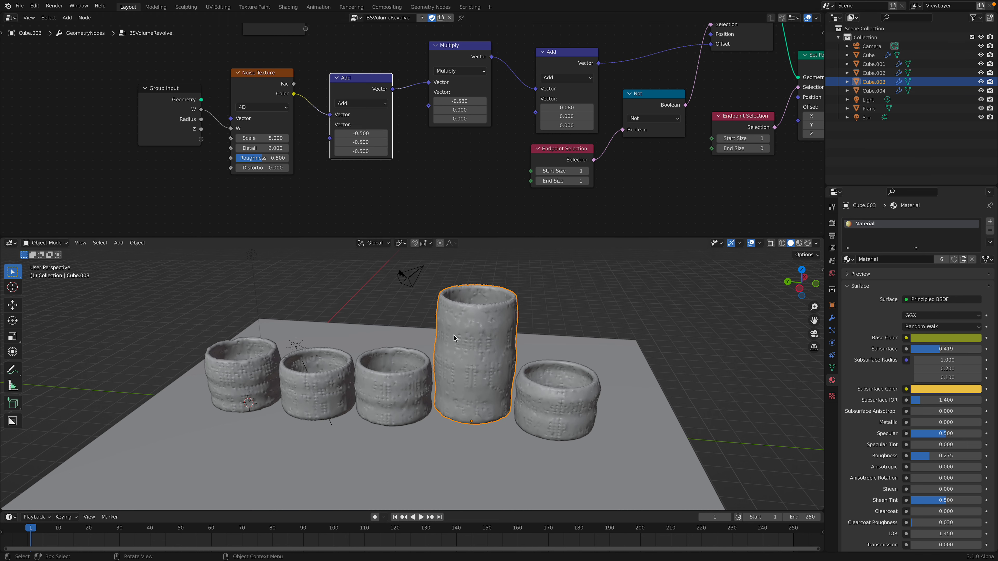
{"action": "key", "text": "Return"}
Step: Try a different Noise Texture Scale, then reset it to 5
{"action": "left_click_drag", "start_coordinate": [268, 139], "coordinate": [349, 139]}
{"action": "left_click", "coordinate": [271, 140]}
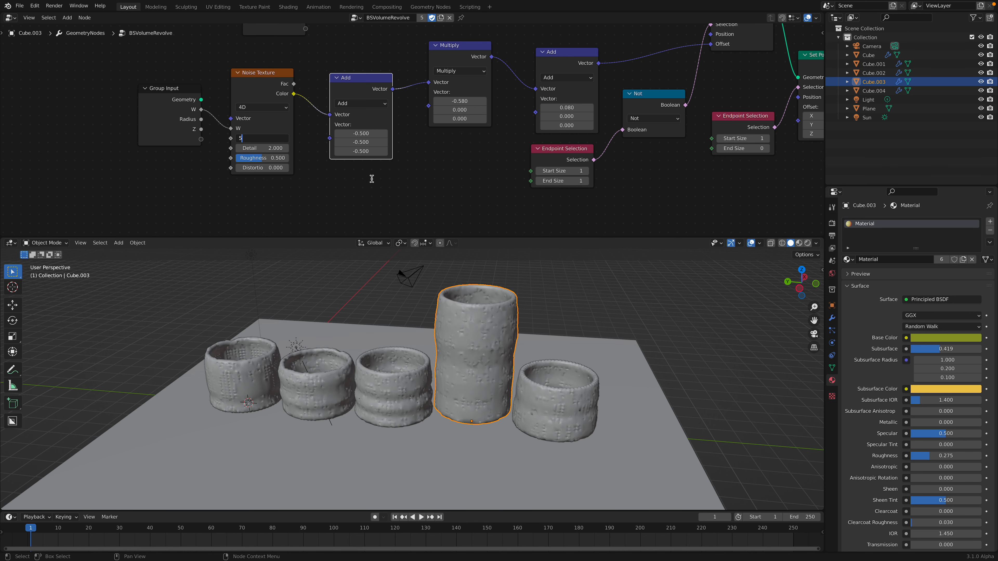
{"action": "type", "text": "5"}
{"action": "key", "text": "Return"}
Step: Set the Multiply node's X factor to 1.580 and save the file
{"action": "left_click_drag", "start_coordinate": [452, 101], "coordinate": [491, 101]}
{"action": "middle_click_drag", "start_coordinate": [479, 116], "coordinate": [432, 229]}
{"action": "key", "text": "ctrl+s"}
Step: Set the Count of the Resample Curve node after the Curve Line to 20
{"action": "middle_click_drag", "start_coordinate": [421, 141], "coordinate": [371, 158]}
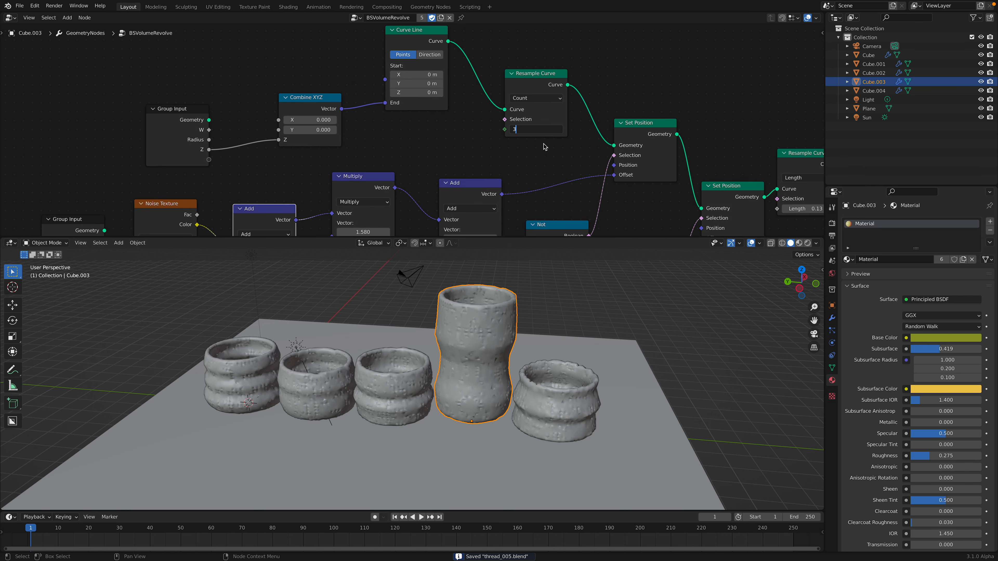
{"action": "key", "text": "Return"}
{"action": "left_click", "coordinate": [561, 131]}
{"action": "left_click", "coordinate": [561, 131]}
{"action": "left_click", "coordinate": [561, 131]}
{"action": "left_click", "coordinate": [560, 130]}
{"action": "left_click", "coordinate": [561, 131]}
{"action": "type", "text": "20"}
{"action": "key", "text": "Return"}
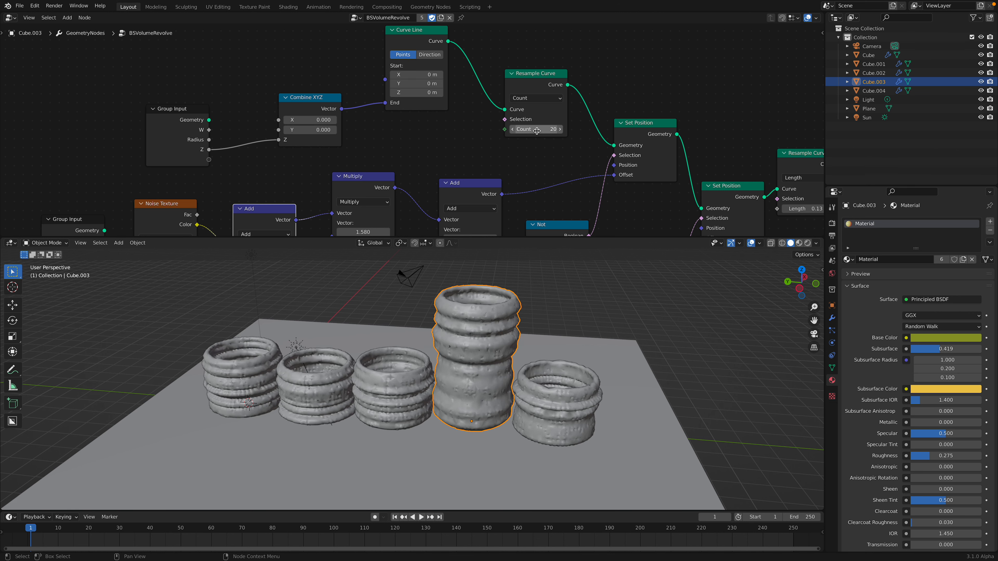
Step: Save the file and display the pots in rendered shading
{"action": "mouse_move", "coordinate": [539, 328]}
{"action": "middle_mouse_down"}
{"action": "mouse_move", "coordinate": [553, 236]}
{"action": "mouse_move", "coordinate": [543, 335]}
{"action": "mouse_move", "coordinate": [513, 366]}
{"action": "middle_mouse_up"}
{"action": "key", "text": "ctrl+s"}
{"action": "left_click", "coordinate": [807, 243]}
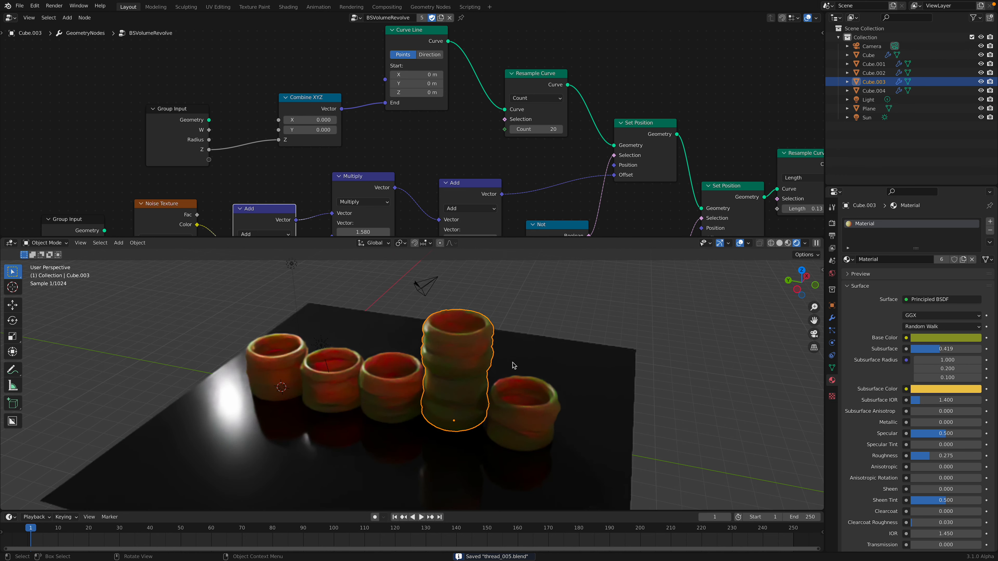
Step: Switch the node editor to the Shader Editor and bring the material's Principled BSDF into view
{"action": "left_click", "coordinate": [12, 17]}
{"action": "left_click", "coordinate": [44, 102]}
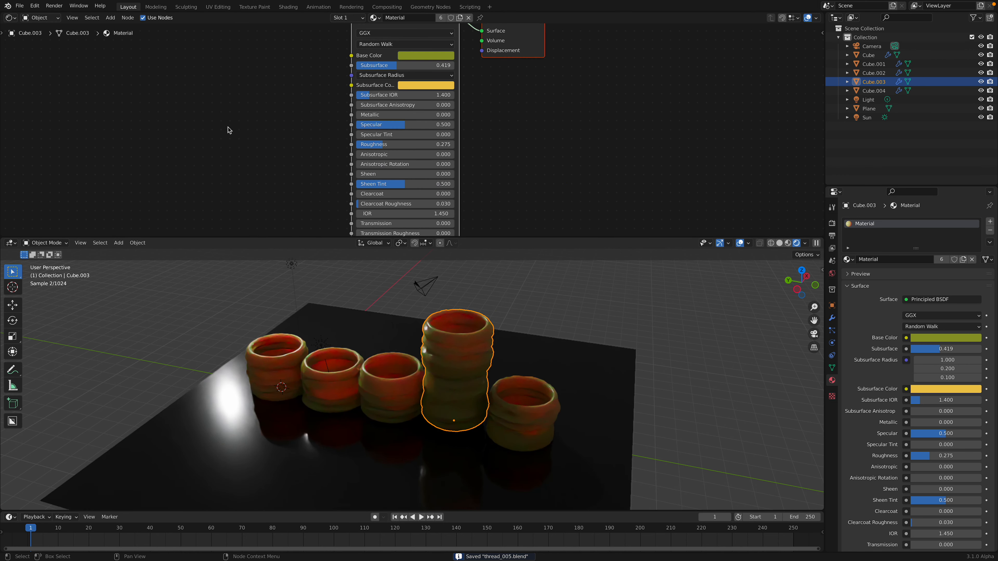
{"action": "middle_click_drag", "start_coordinate": [345, 167], "coordinate": [375, 209]}
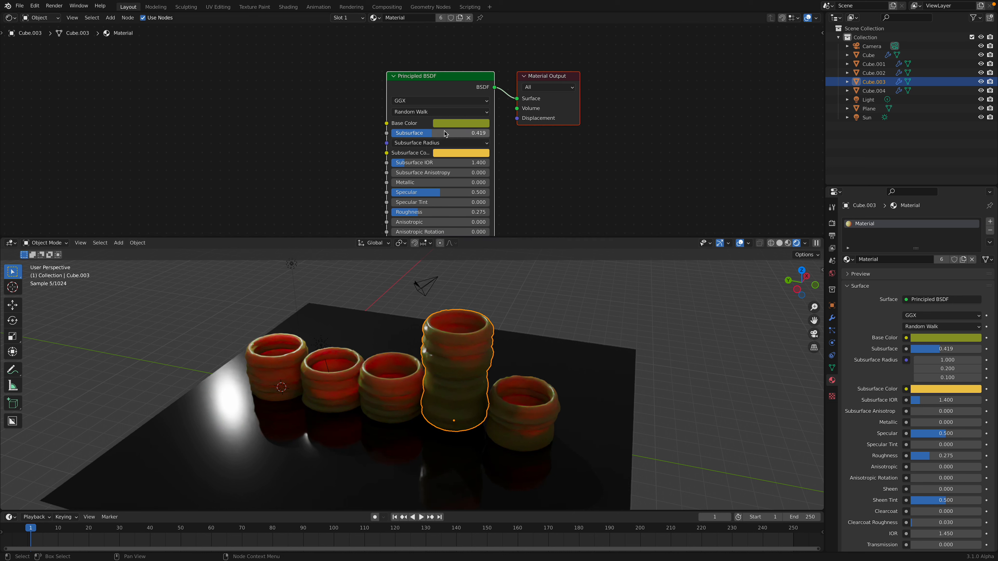
{"action": "scroll", "coordinate": [452, 128], "scroll_direction": "up", "scroll_amount": 4}
{"action": "middle_click_drag", "start_coordinate": [233, 130], "coordinate": [258, 132]}
{"action": "key", "text": "shift+a"}
{"action": "key", "text": "s"}
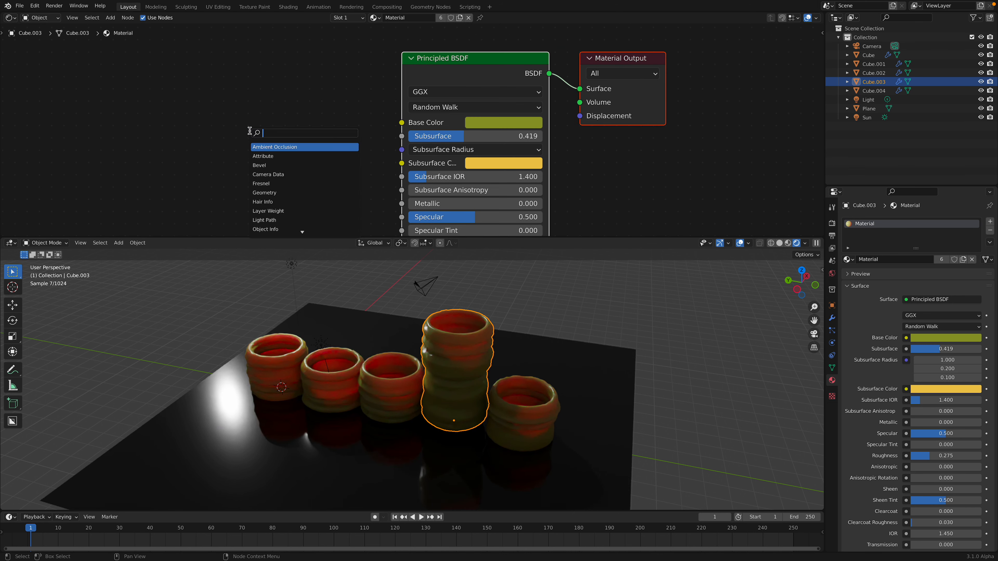
{"action": "type", "text": "ge"}
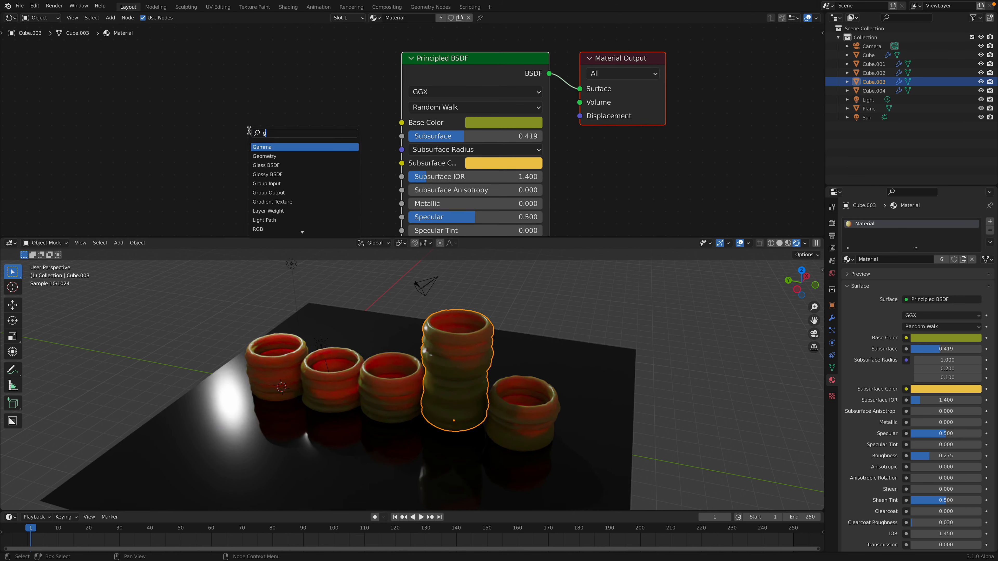
{"action": "key", "text": "Return"}
{"action": "left_click", "coordinate": [90, 75]}
{"action": "key", "text": "x"}
Step: Add an Object Info node well before the Principled BSDF
{"action": "key", "text": "shift+a"}
{"action": "left_click", "coordinate": [169, 113]}
{"action": "type", "text": "ob"}
{"action": "key", "text": "Return"}
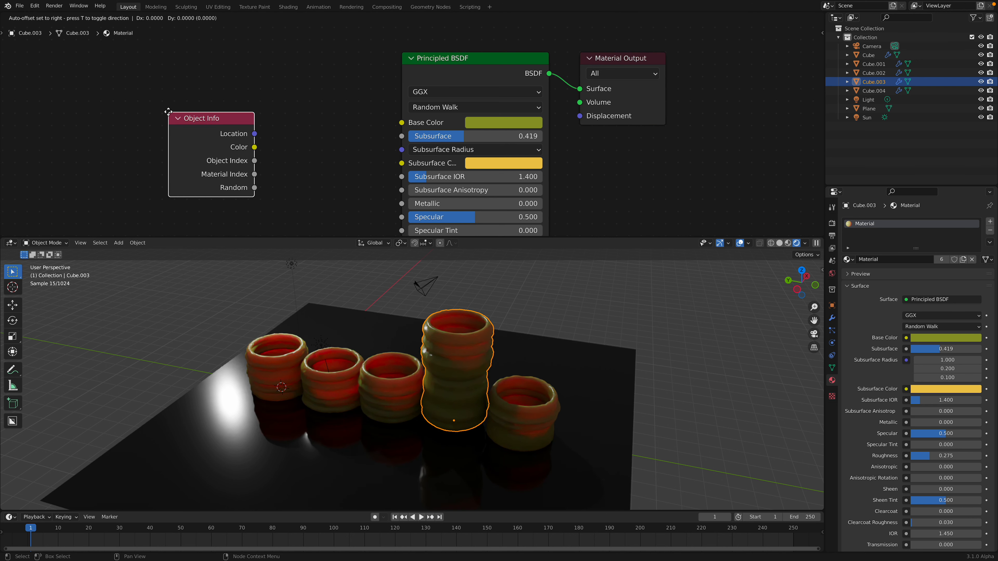
{"action": "left_click", "coordinate": [96, 98]}
Step: Add a Hue Saturation Value node, linking Object Info's Random to its Hue and its Color to the Base Color
{"action": "key", "text": "shift+a"}
{"action": "type", "text": "shue"}
{"action": "key", "text": "Return"}
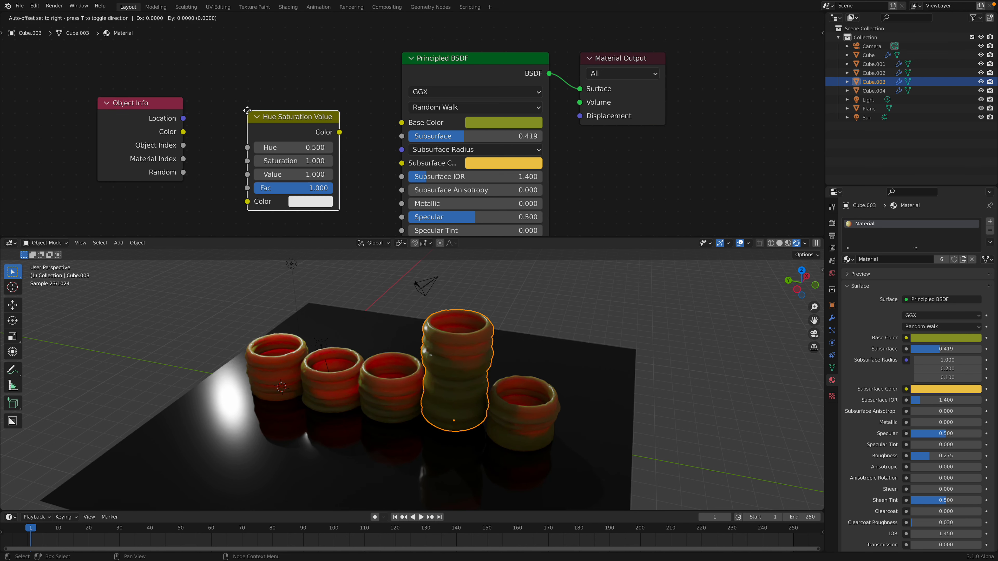
{"action": "left_click", "coordinate": [245, 118]}
{"action": "left_click_drag", "start_coordinate": [183, 172], "coordinate": [247, 148]}
{"action": "left_click_drag", "start_coordinate": [339, 132], "coordinate": [401, 122]}
{"action": "left_click_drag", "start_coordinate": [308, 117], "coordinate": [313, 92]}
Step: Set the Hue Saturation Value node's input Color to a bright pinkish red
{"action": "left_click", "coordinate": [320, 176]}
{"action": "left_click", "coordinate": [322, 177]}
{"action": "left_click", "coordinate": [321, 180]}
{"action": "left_click_drag", "start_coordinate": [345, 236], "coordinate": [363, 257]}
Step: Set the Principled BSDF's Subsurface to 0.185 and its Subsurface Color to a soft violet blue
{"action": "left_click", "coordinate": [492, 165]}
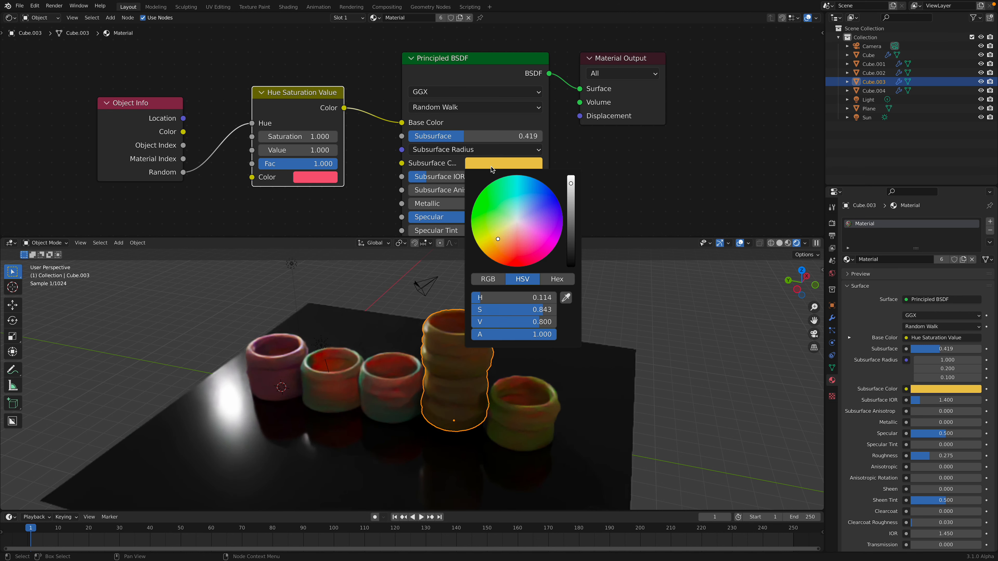
{"action": "left_click_drag", "start_coordinate": [509, 211], "coordinate": [515, 233]}
{"action": "left_click_drag", "start_coordinate": [571, 186], "coordinate": [571, 195]}
{"action": "mouse_move", "coordinate": [493, 139]}
{"action": "left_mouse_down"}
{"action": "mouse_move", "coordinate": [535, 139]}
{"action": "mouse_move", "coordinate": [463, 139]}
{"action": "left_mouse_up"}
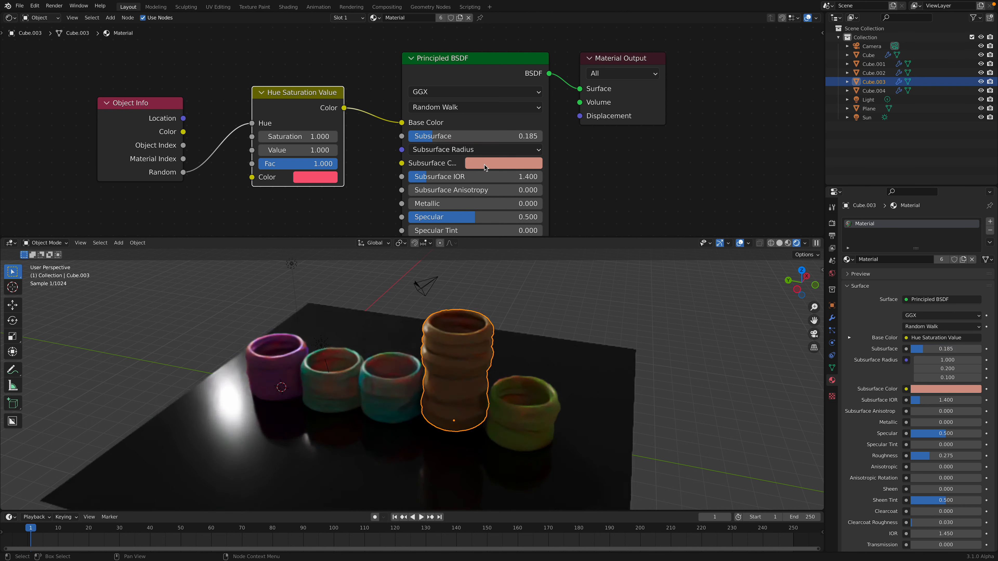
{"action": "left_click", "coordinate": [484, 165]}
{"action": "left_click_drag", "start_coordinate": [510, 208], "coordinate": [529, 213]}
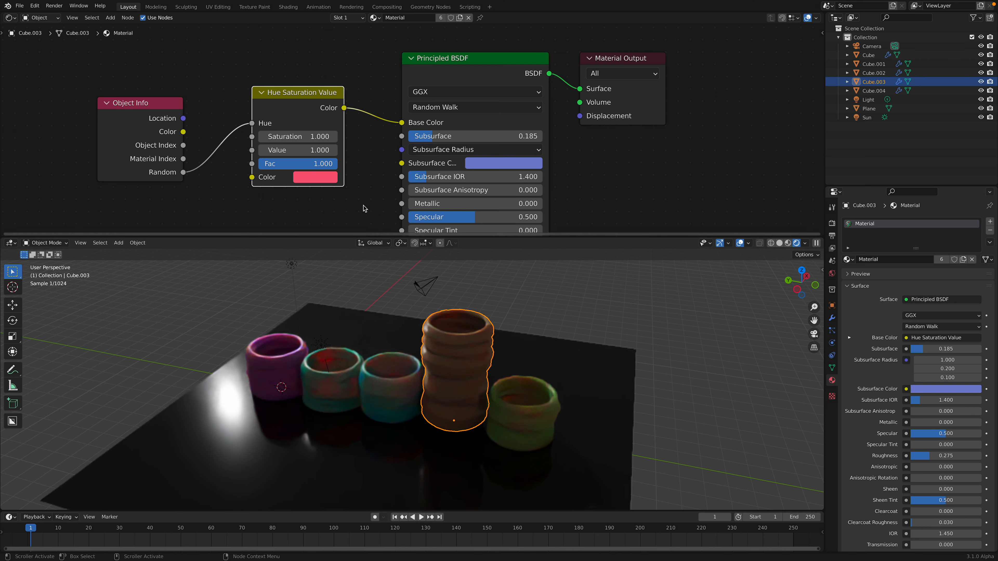
Step: Set the Hue Saturation Value node's Color to light salmon and its Saturation to 0.600
{"action": "left_click", "coordinate": [326, 177]}
{"action": "left_click_drag", "start_coordinate": [308, 139], "coordinate": [260, 139]}
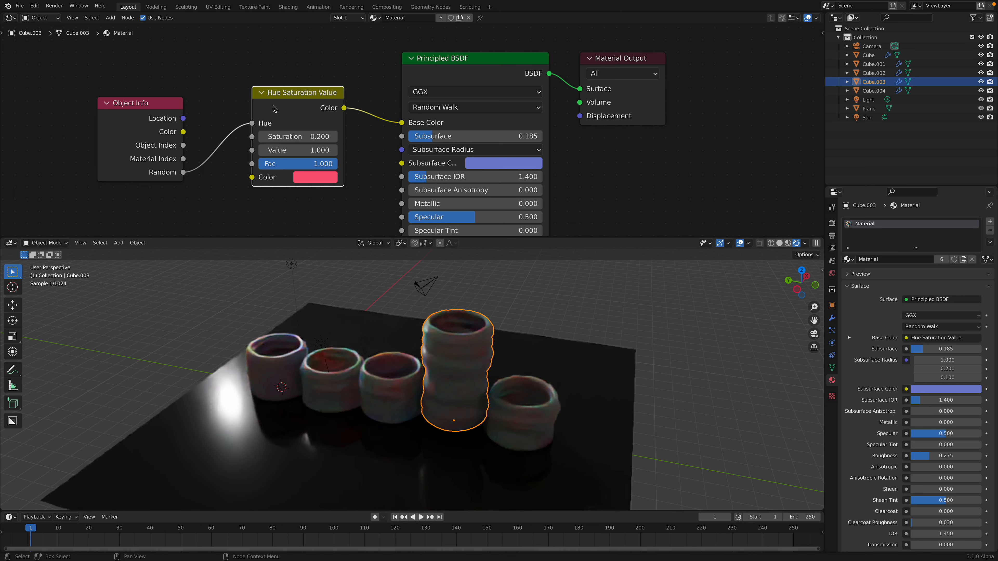
{"action": "left_click_drag", "start_coordinate": [276, 121], "coordinate": [274, 106]}
{"action": "left_click", "coordinate": [300, 165]}
{"action": "left_click_drag", "start_coordinate": [332, 198], "coordinate": [336, 238]}
{"action": "left_click_drag", "start_coordinate": [301, 122], "coordinate": [339, 122]}
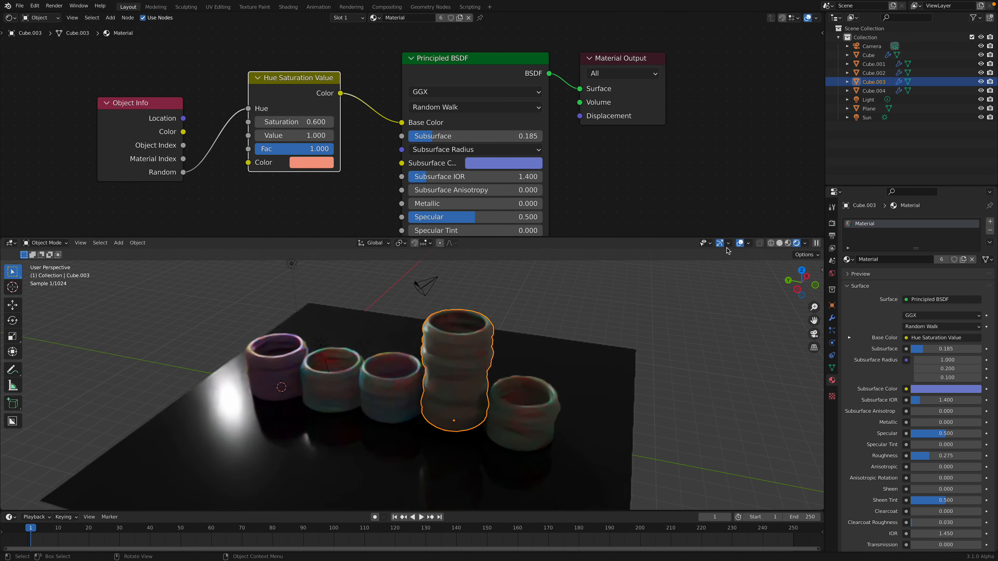
Step: Enlarge the 3D viewport for a closer view of the pots and save the file
{"action": "left_click_drag", "start_coordinate": [722, 237], "coordinate": [700, 110]}
{"action": "middle_click_drag", "start_coordinate": [641, 253], "coordinate": [633, 286]}
{"action": "key", "text": "ctrl+s"}
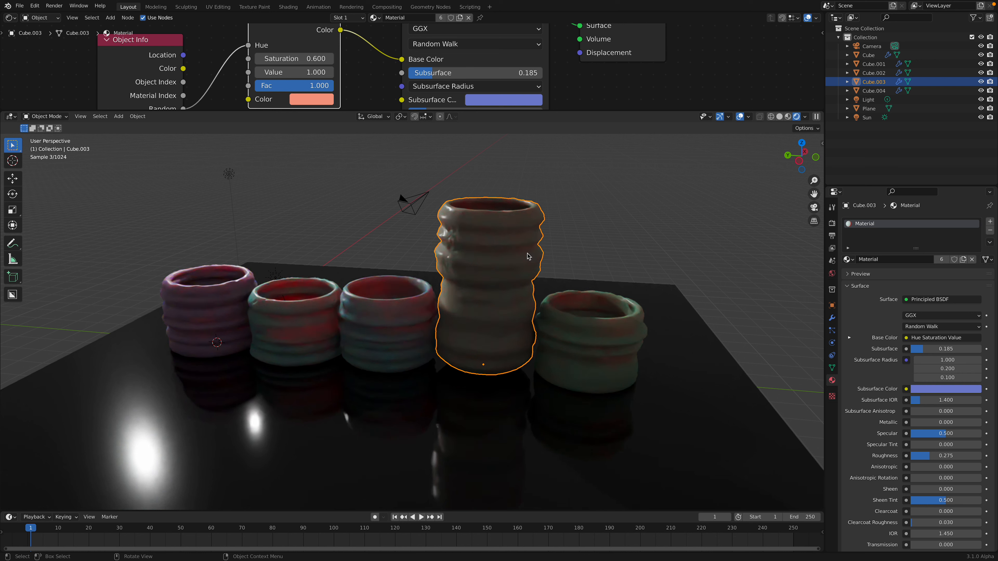
Step: Set the tall pot's geometry nodes Radius to 0.174 m
{"action": "middle_click_drag", "start_coordinate": [527, 256], "coordinate": [522, 251]}
{"action": "left_click", "coordinate": [832, 317]}
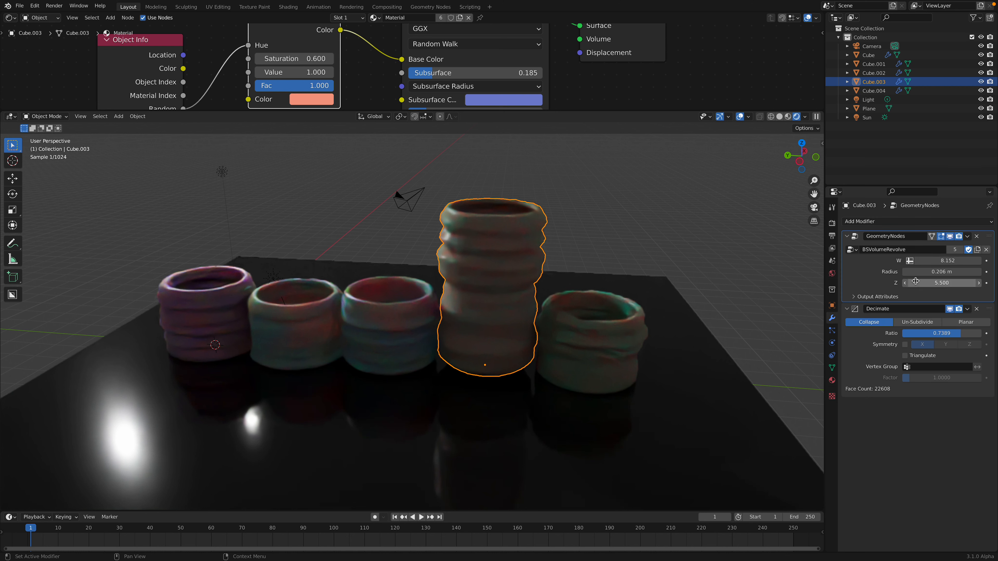
{"action": "left_click_drag", "start_coordinate": [935, 273], "coordinate": [903, 273]}
{"action": "mouse_move", "coordinate": [847, 2]}
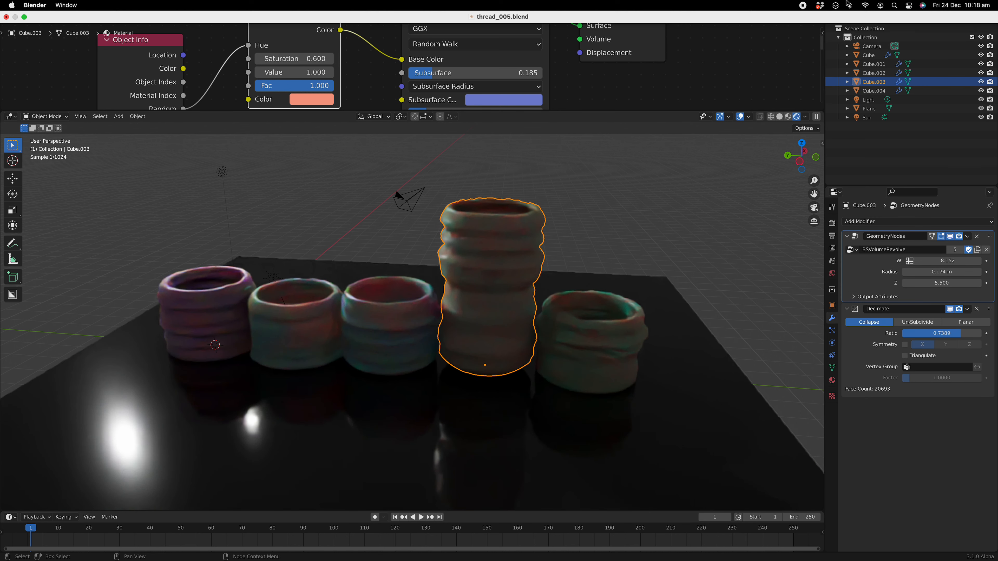